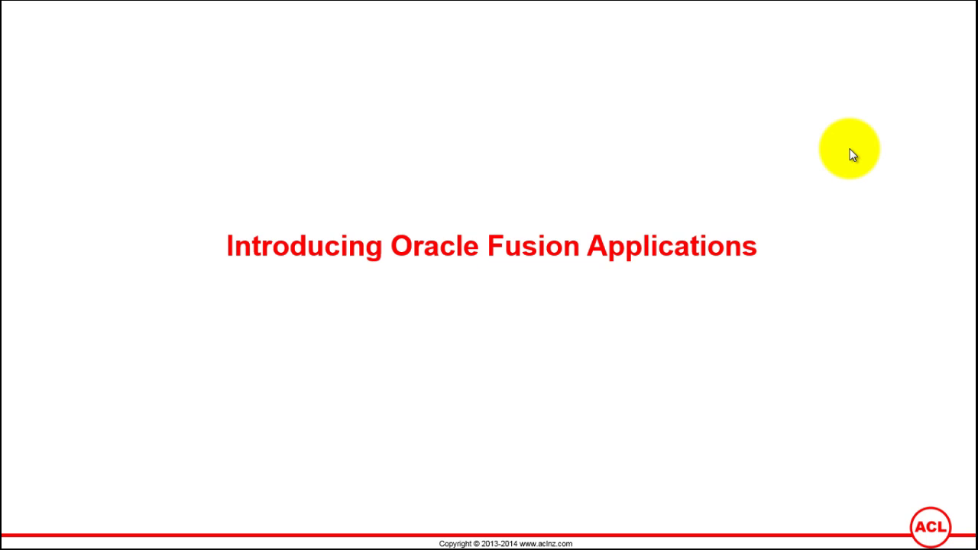
Step: Advance the slide show to the 'Introducing Oracle Fusion Applications…contd' slide
{"action": "left_click", "coordinate": [650, 342]}
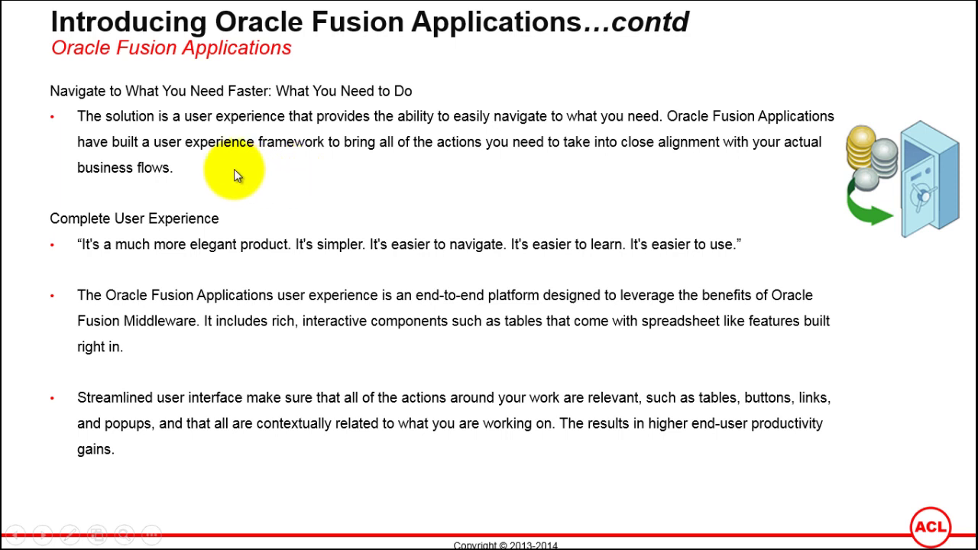
Step: Switch to Firefox's E-Business Suite login page and enter the user name
{"action": "key", "text": "super"}
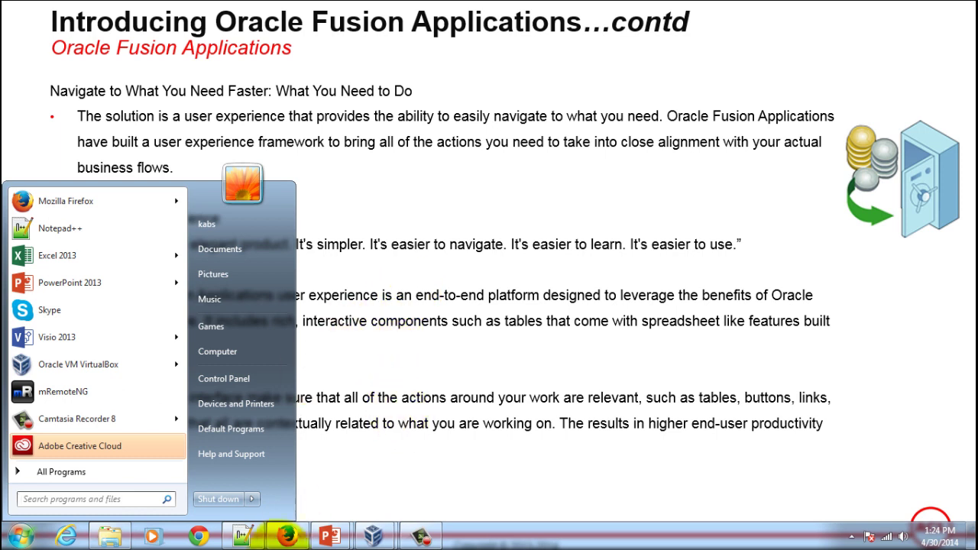
{"action": "left_click", "coordinate": [287, 535]}
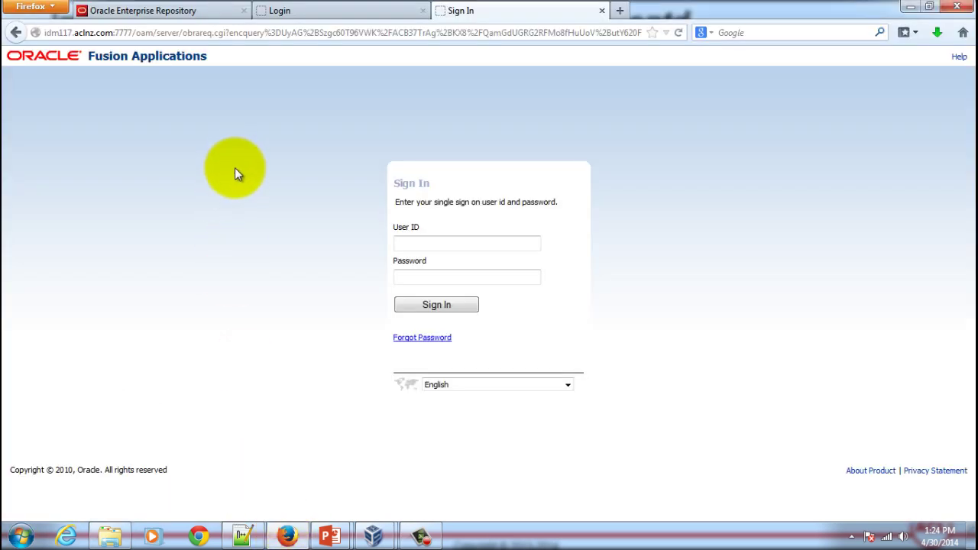
{"action": "left_click", "coordinate": [299, 10]}
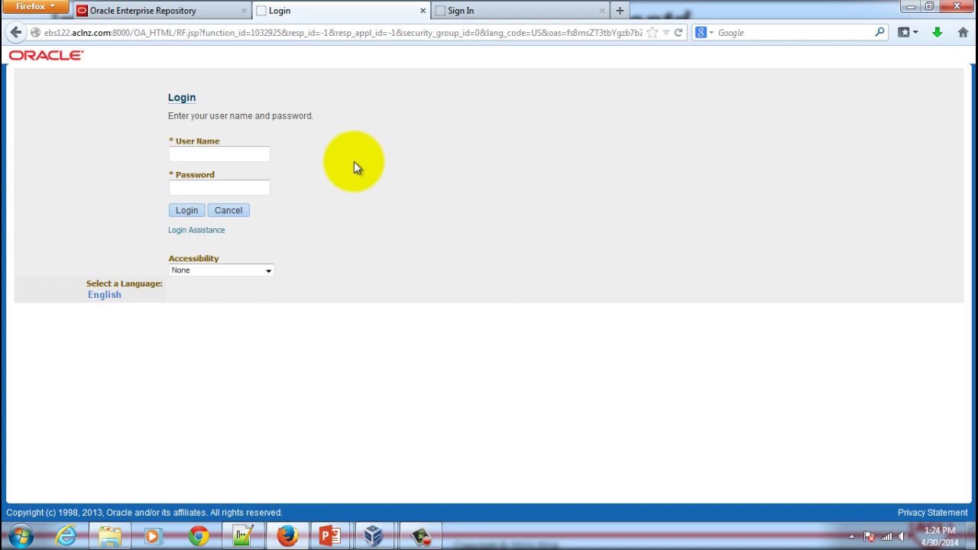
{"action": "type", "text": "operations"}
{"action": "key", "text": "Tab"}
Step: Enter the password, sign in, and expand General Ledger, Vision Operations > Journals
{"action": "type", "text": "*****"}
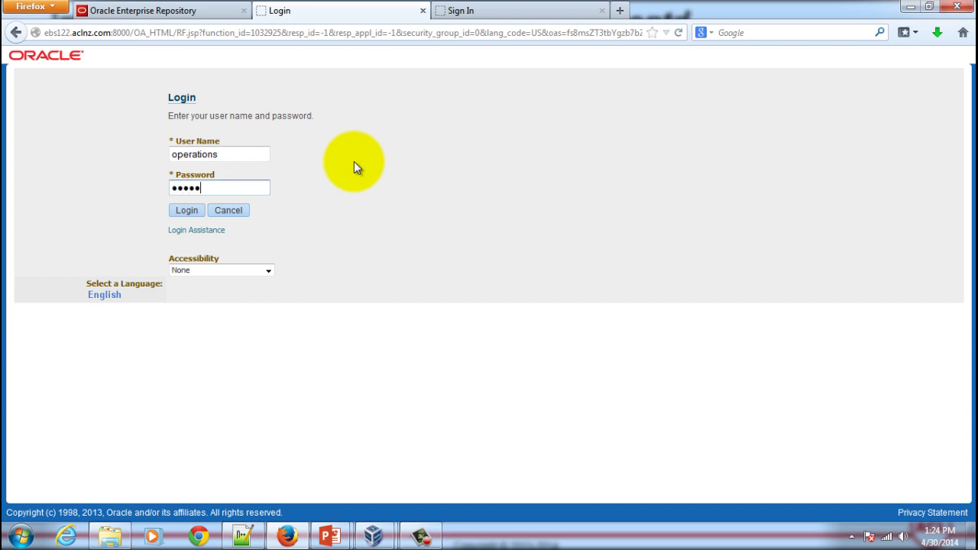
{"action": "type", "text": "**"}
{"action": "left_click", "coordinate": [182, 212]}
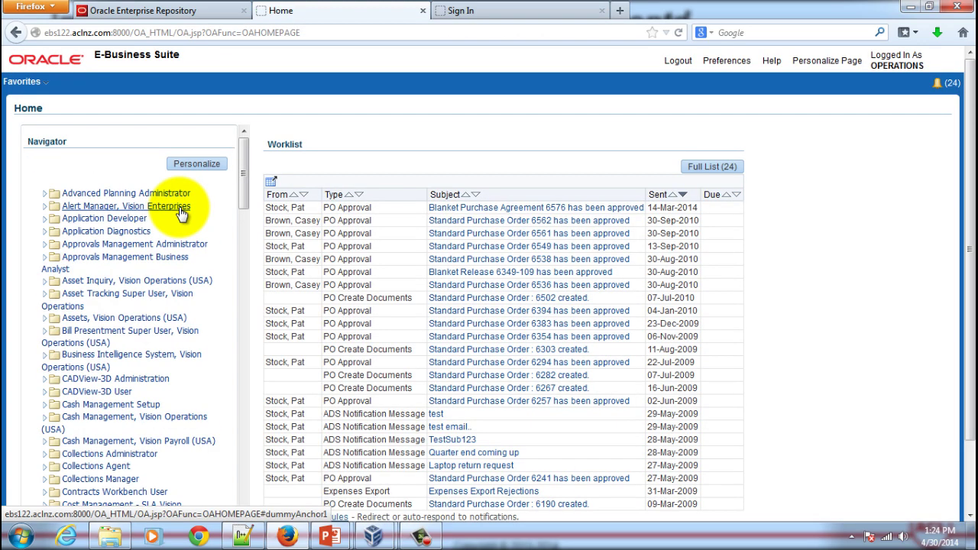
{"action": "scroll", "coordinate": [182, 214], "scroll_direction": "down", "scroll_amount": 8}
{"action": "scroll", "coordinate": [177, 237], "scroll_direction": "down", "scroll_amount": 6}
{"action": "scroll", "coordinate": [180, 262], "scroll_direction": "down", "scroll_amount": 3}
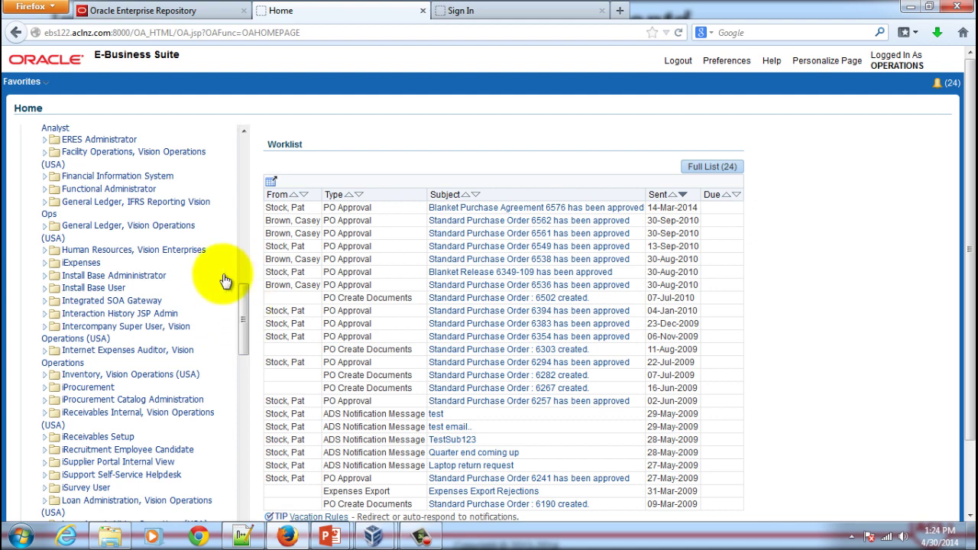
{"action": "left_click", "coordinate": [110, 229]}
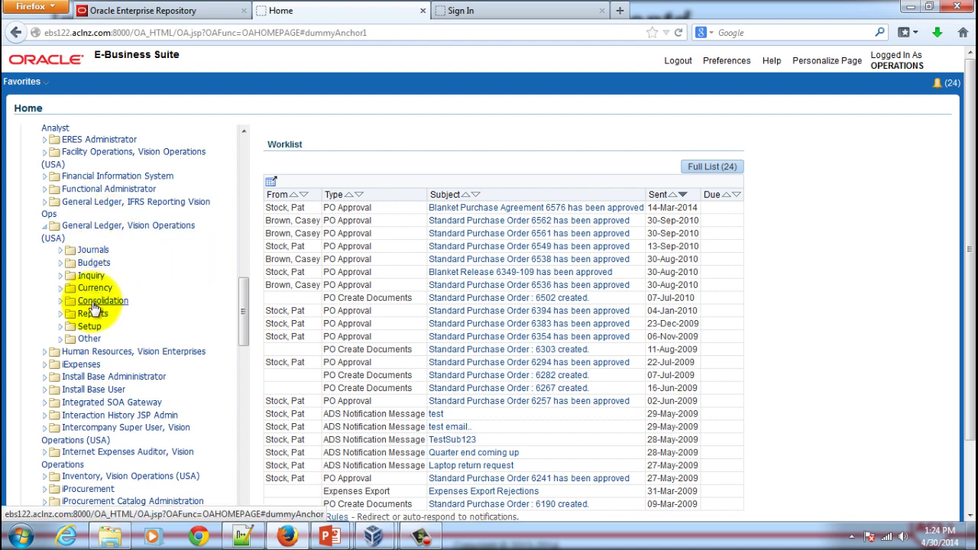
{"action": "left_click", "coordinate": [93, 249]}
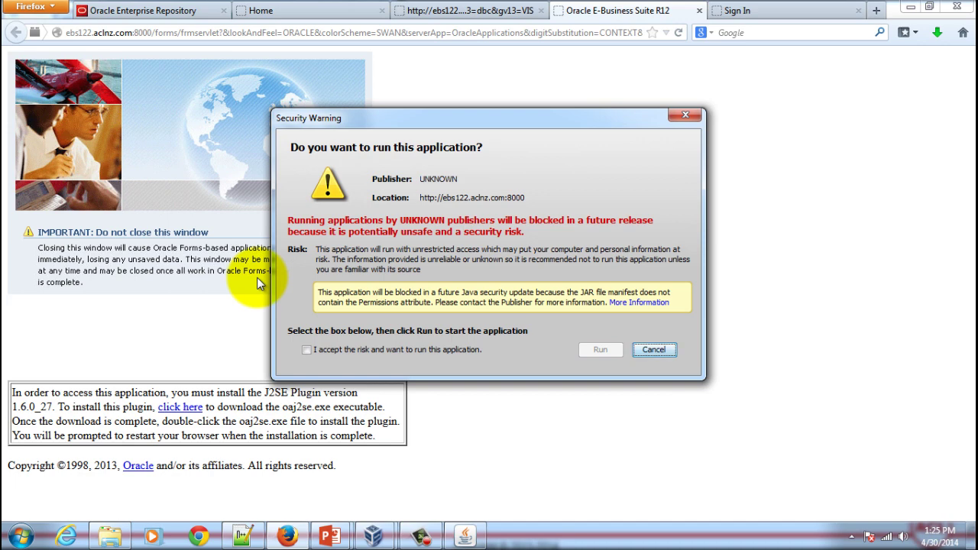
Step: Accept the Java security risk and run the Oracle Applications forms
{"action": "left_click", "coordinate": [307, 349]}
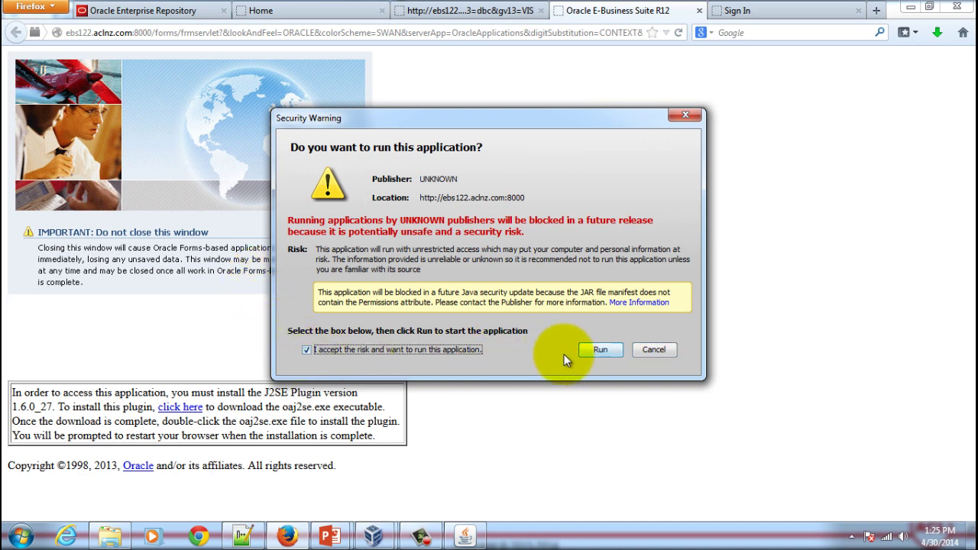
{"action": "left_click", "coordinate": [589, 352]}
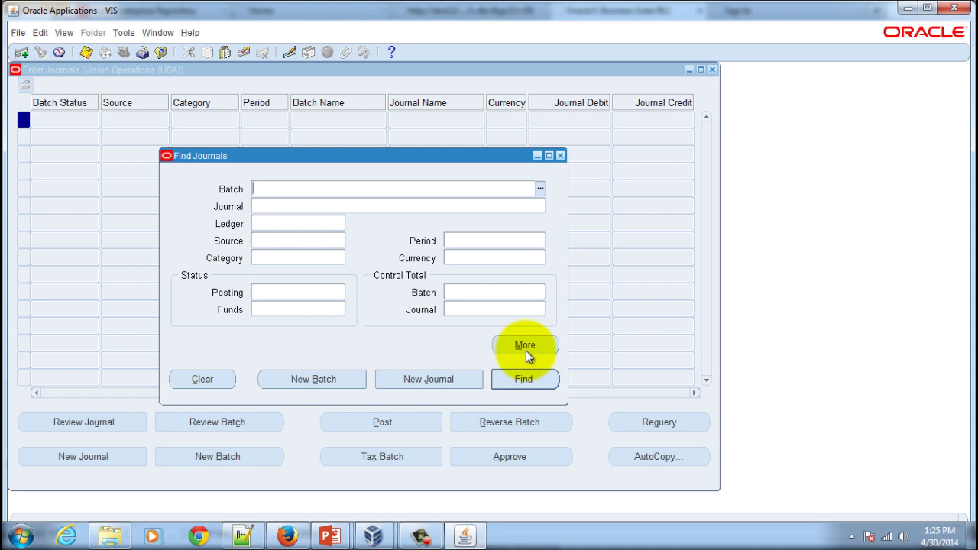
Step: Create a new journal from the Find Journals dialog
{"action": "left_click", "coordinate": [426, 382]}
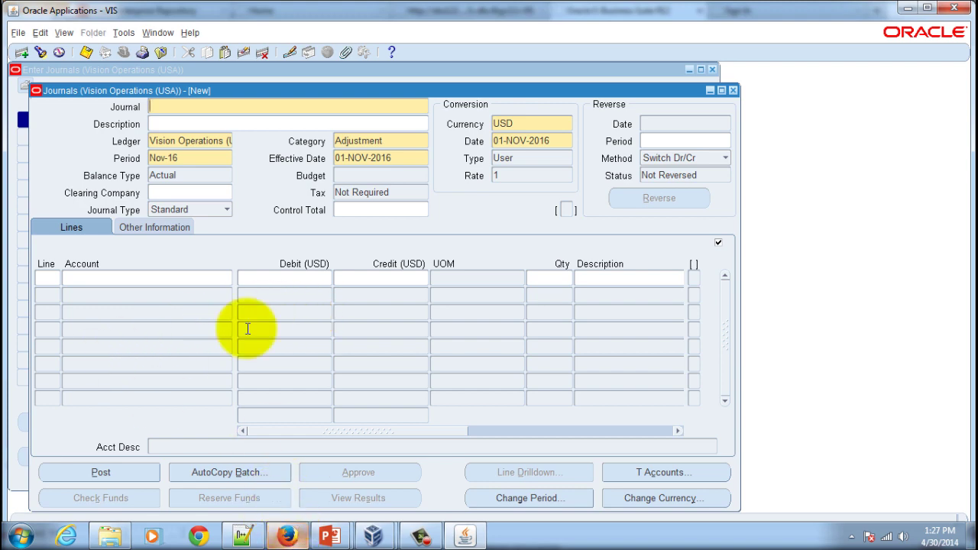
Step: Return to the E-Business Suite home page in Firefox
{"action": "left_click", "coordinate": [284, 536]}
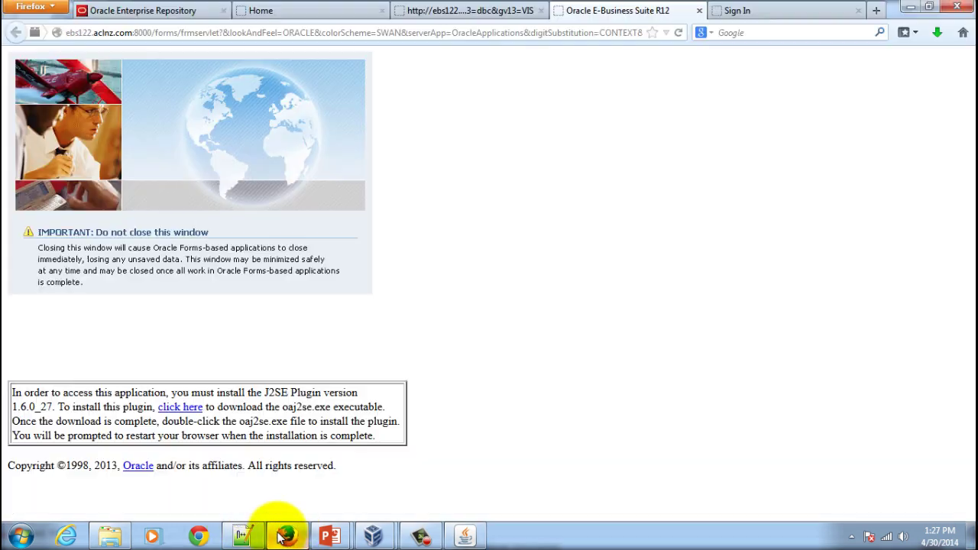
{"action": "left_click", "coordinate": [256, 10]}
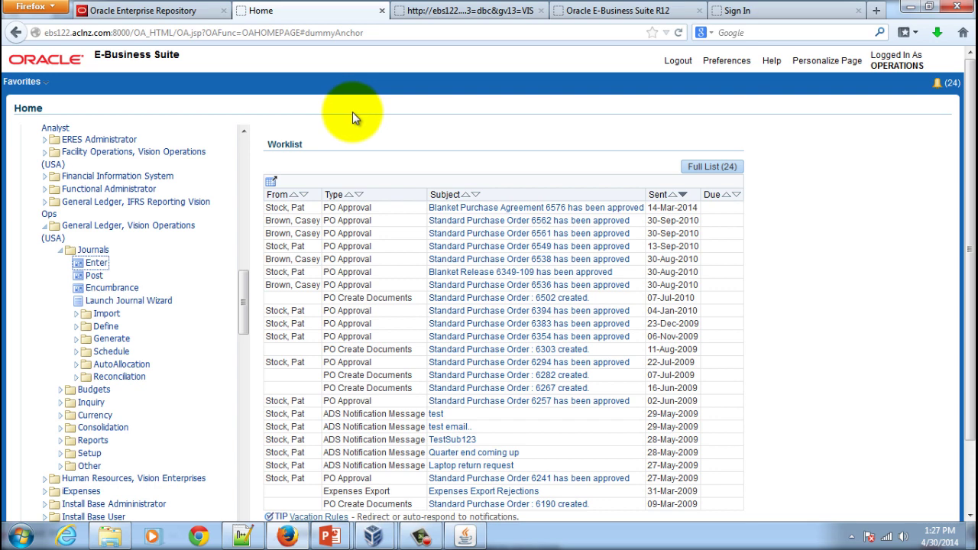
Step: Sign in to Fusion Applications with the user ID and password
{"action": "left_click", "coordinate": [711, 9]}
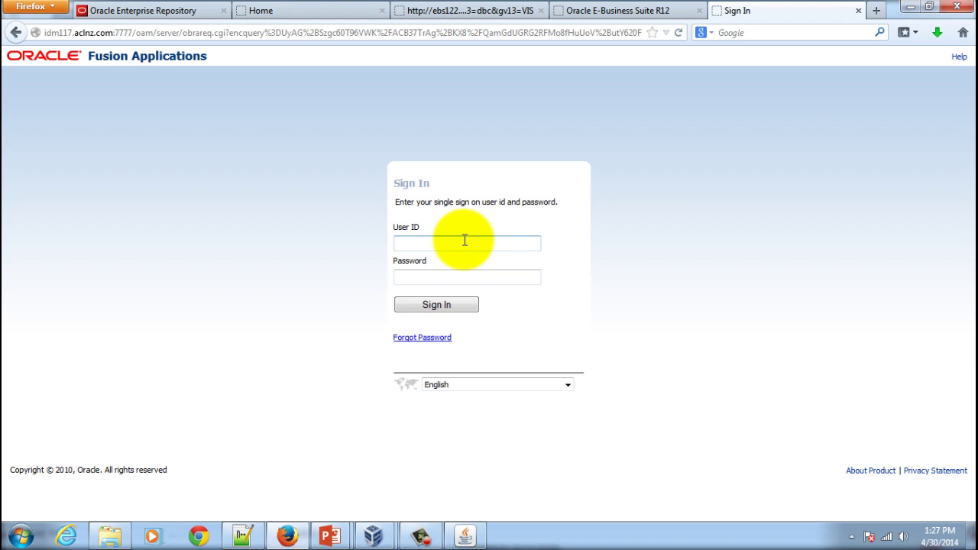
{"action": "key", "text": "Tab"}
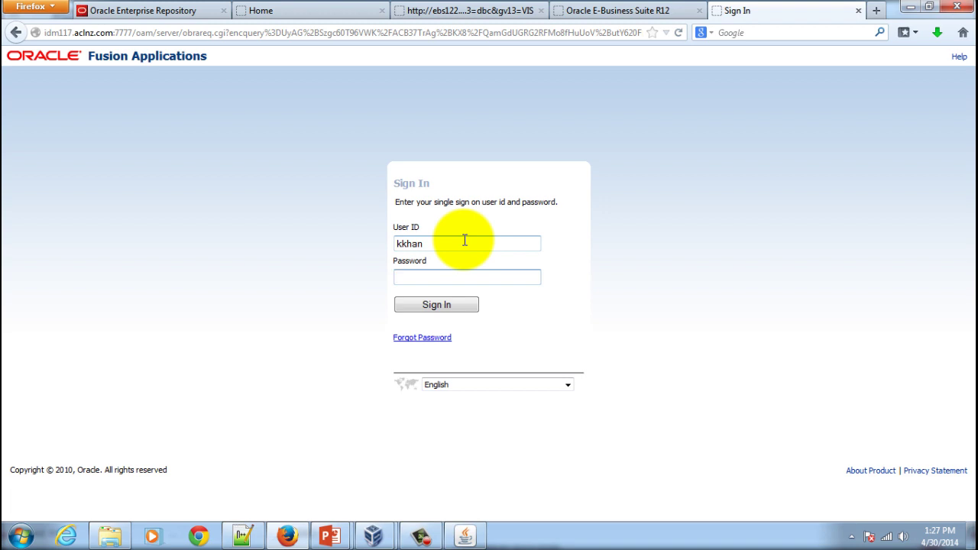
{"action": "type", "text": "Welcome1"}
{"action": "left_click", "coordinate": [436, 305]}
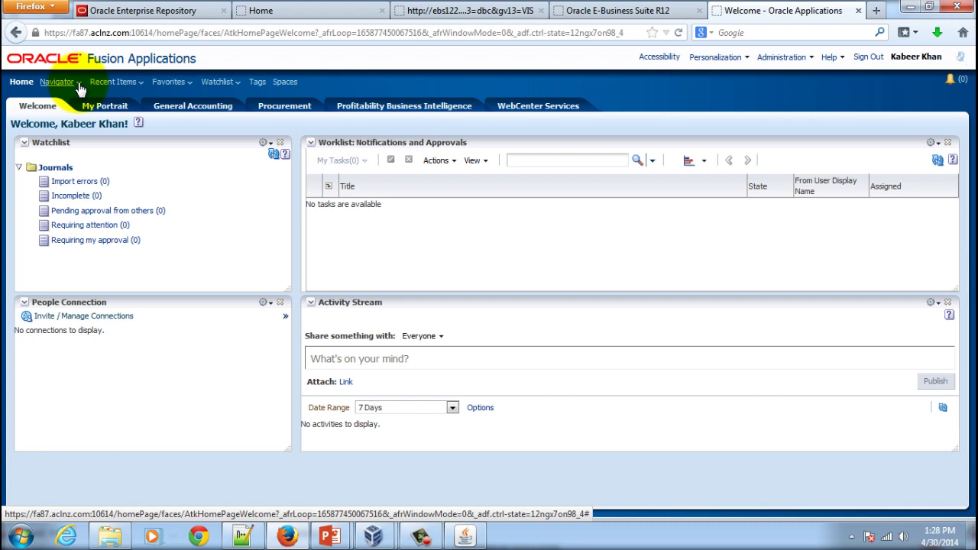
Step: Open General Accounting > Journals from the Navigator
{"action": "left_click", "coordinate": [79, 88]}
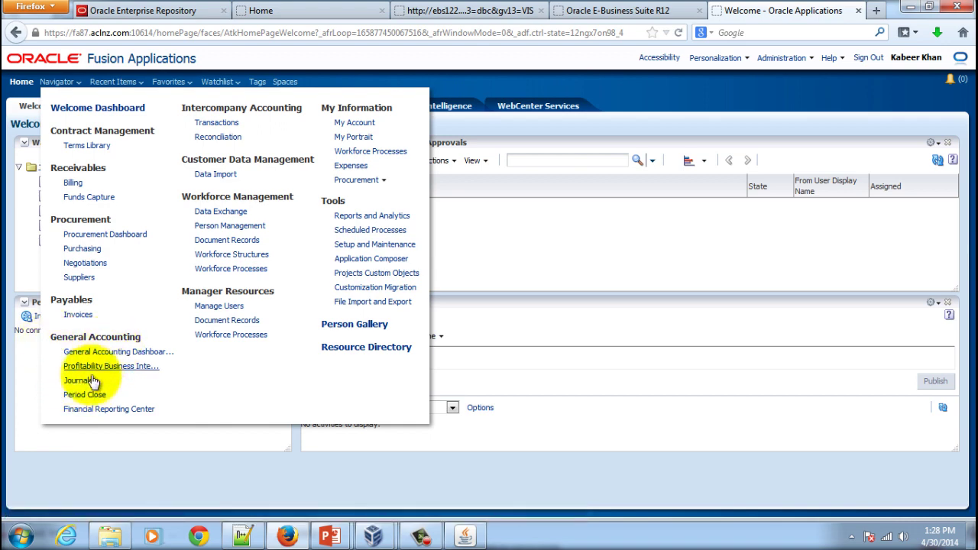
{"action": "left_click", "coordinate": [78, 380]}
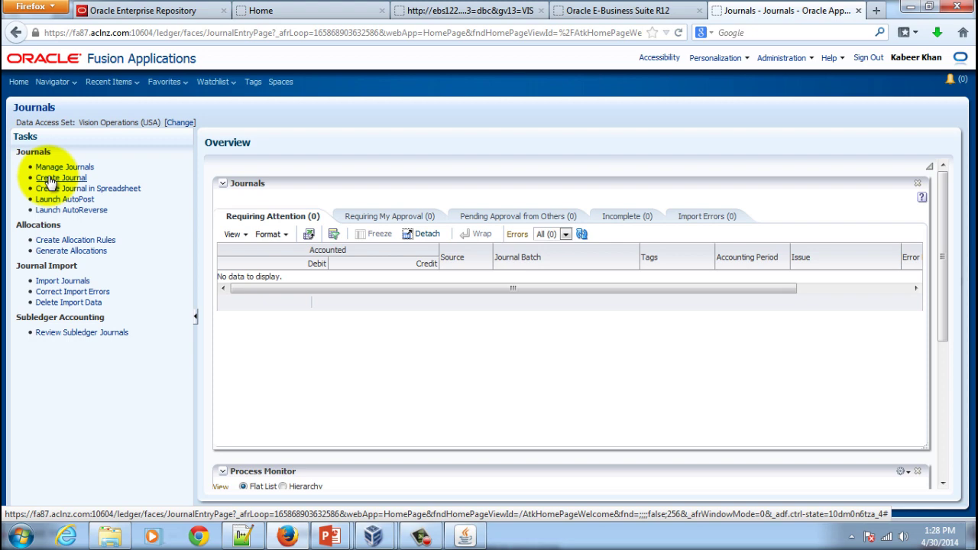
Step: Start a Fusion Create Journal, then bring back the E-Business Suite journal form
{"action": "left_click", "coordinate": [48, 179]}
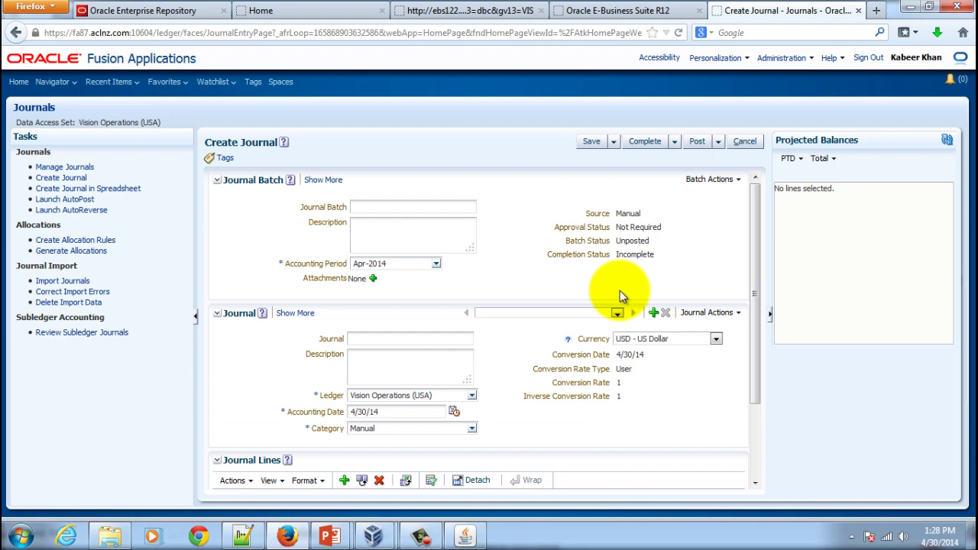
{"action": "left_click", "coordinate": [462, 535]}
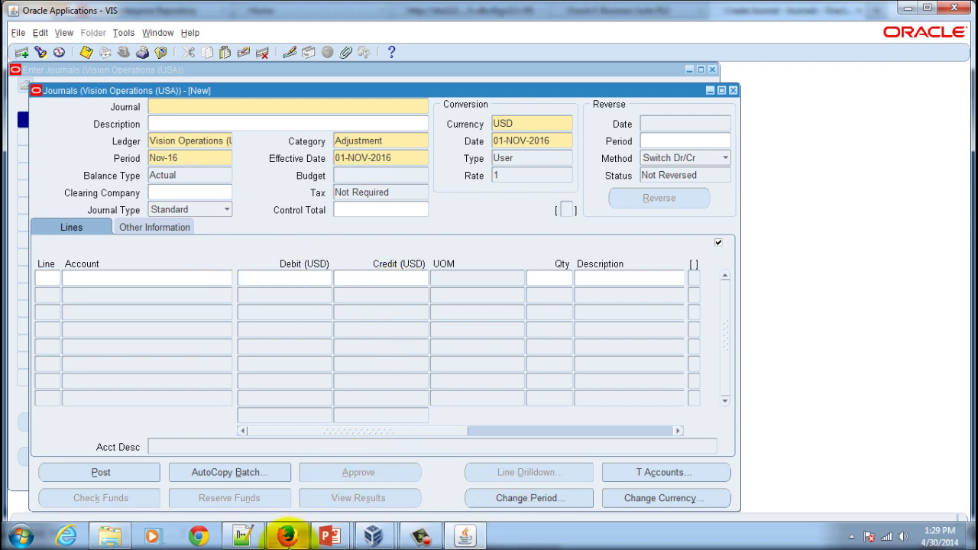
Step: Return to the Fusion Create Journal page, open the Navigator, then go back to PowerPoint
{"action": "left_click", "coordinate": [287, 537]}
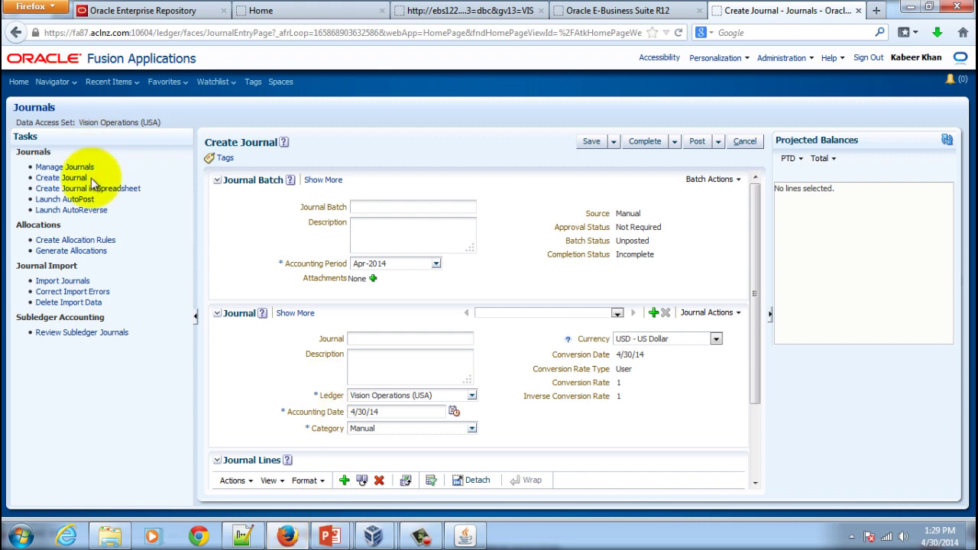
{"action": "left_click", "coordinate": [69, 83]}
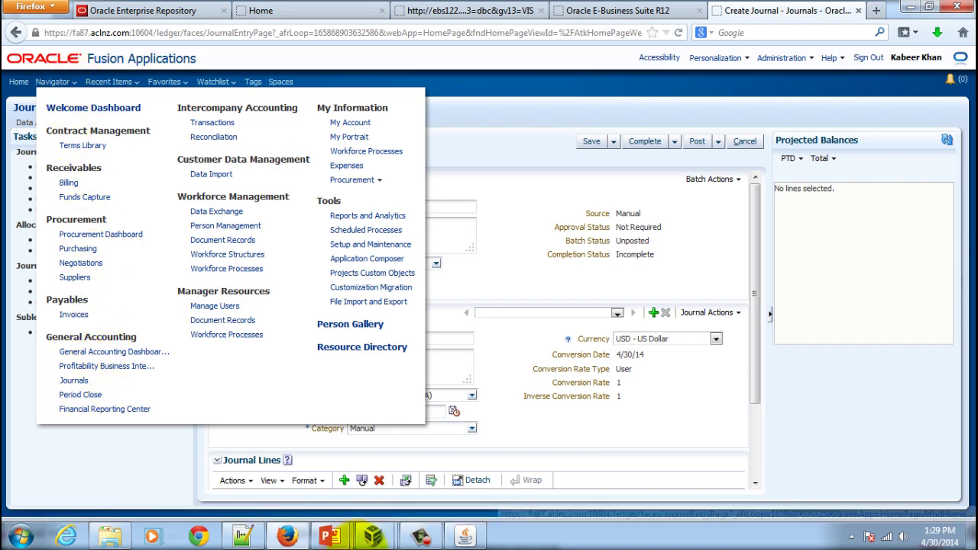
{"action": "mouse_move", "coordinate": [330, 537]}
{"action": "left_click", "coordinate": [396, 478]}
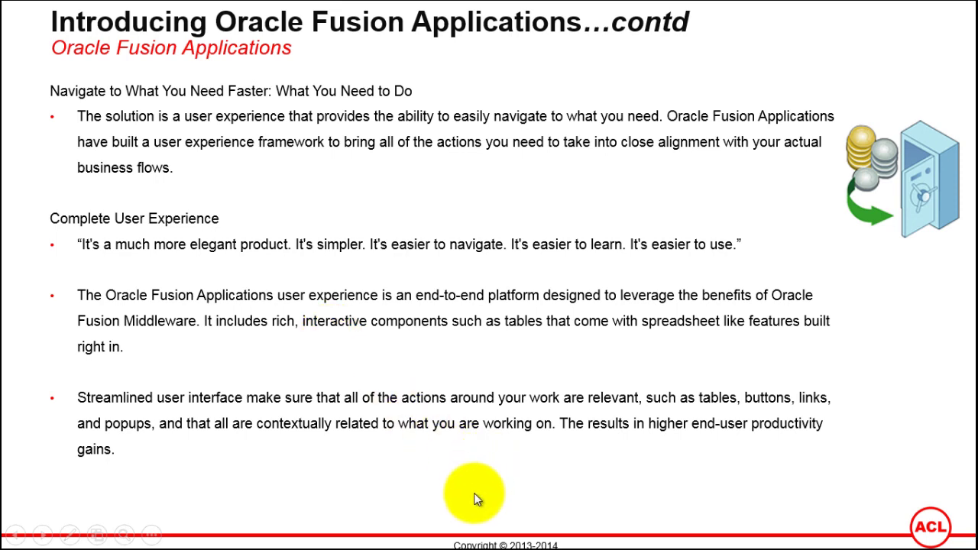
Step: Return from the slide show to the Create Journal page and scroll to its Journal Lines
{"action": "key", "text": "super"}
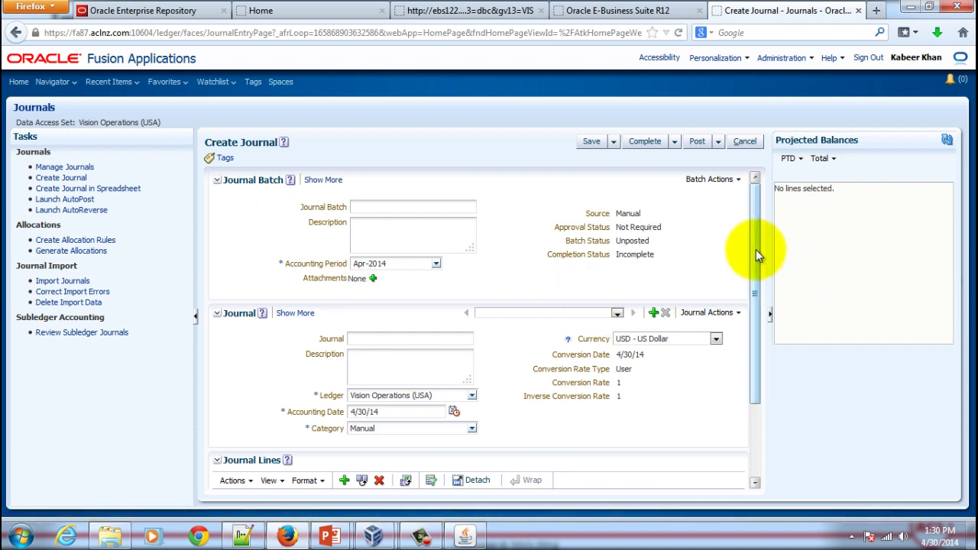
{"action": "mouse_move", "coordinate": [756, 250]}
{"action": "left_mouse_down"}
{"action": "mouse_move", "coordinate": [760, 346]}
{"action": "mouse_move", "coordinate": [757, 236]}
{"action": "left_mouse_up"}
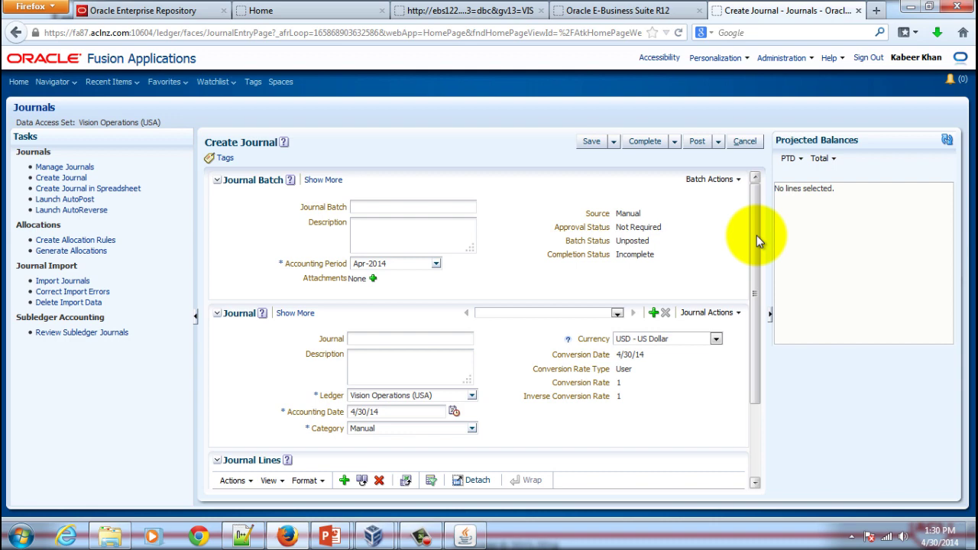
Step: Cancel journal creation and search Manage Journals for accounting period Apr-2014
{"action": "left_click", "coordinate": [745, 142]}
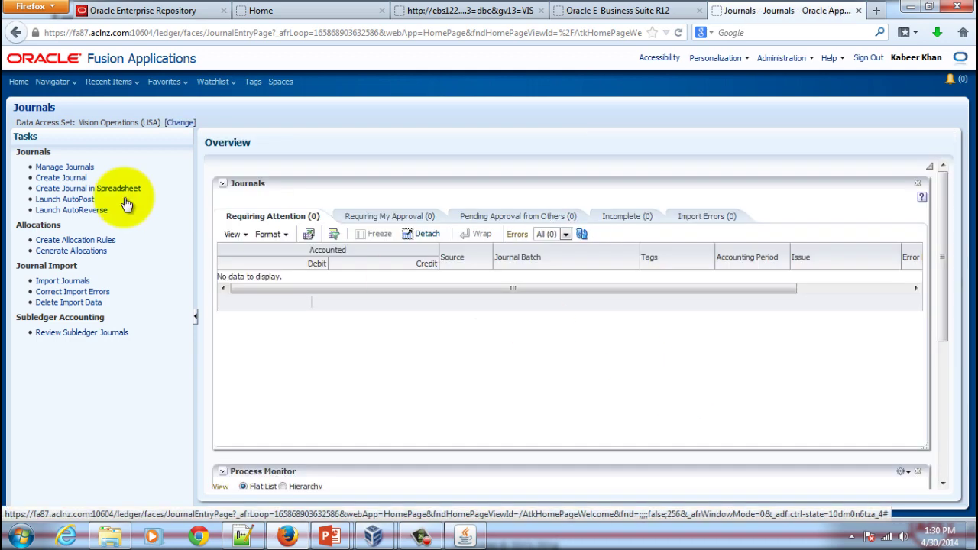
{"action": "left_click", "coordinate": [64, 166]}
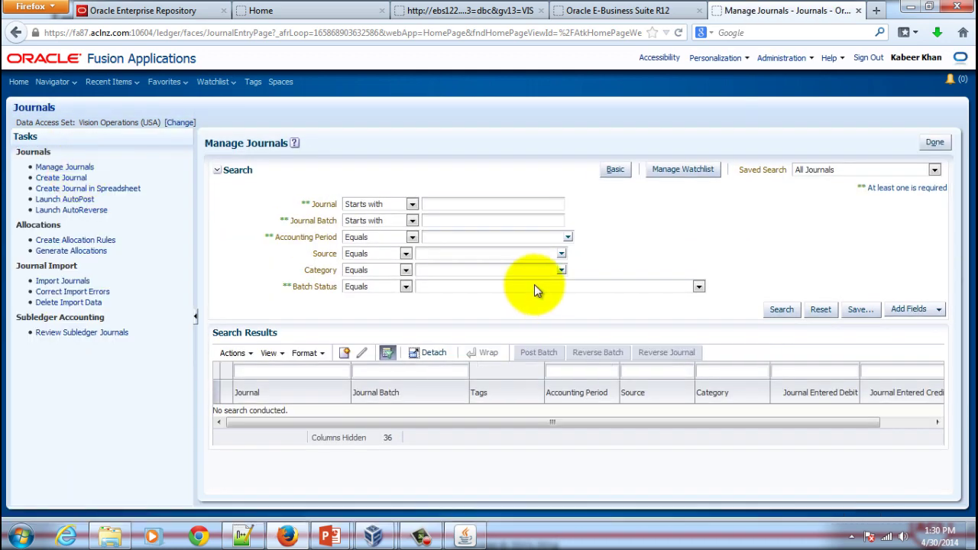
{"action": "left_click", "coordinate": [568, 236]}
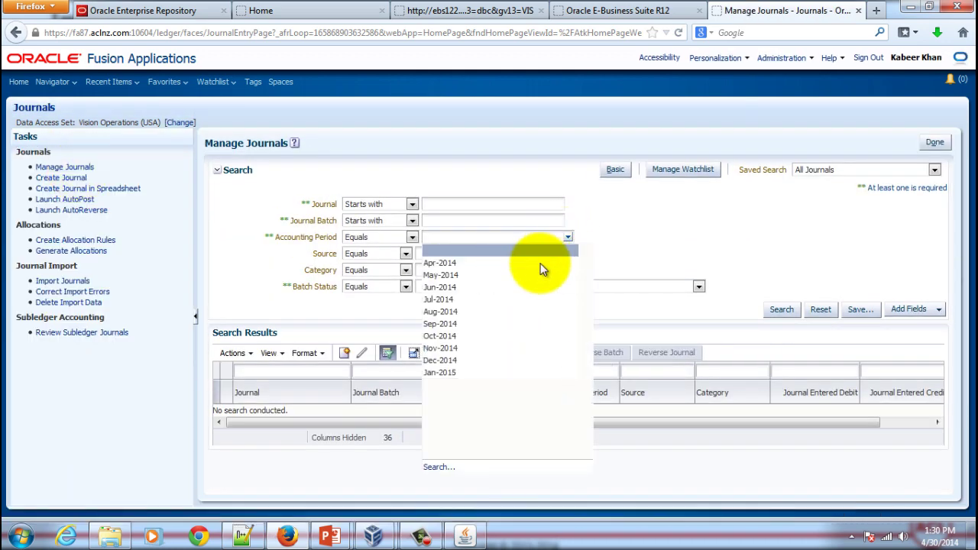
{"action": "left_click", "coordinate": [524, 263]}
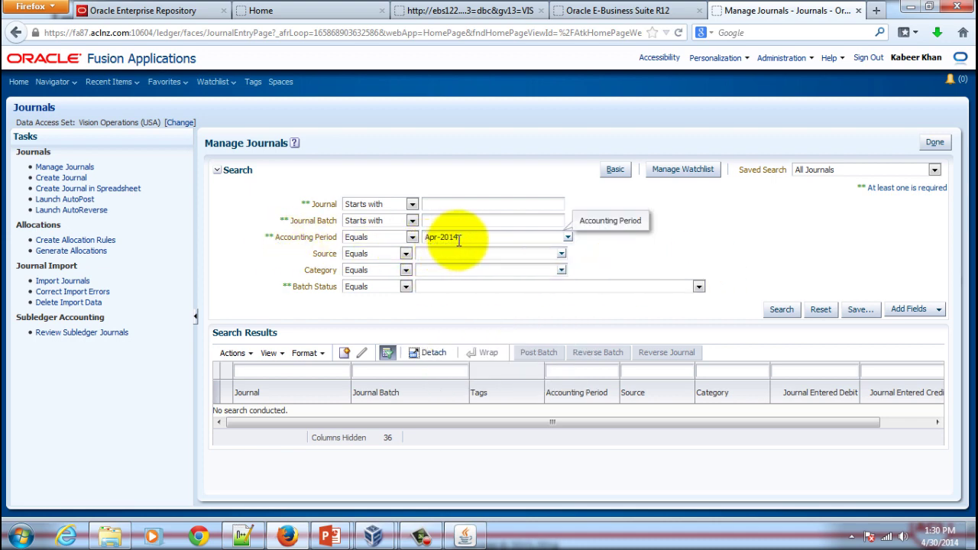
{"action": "left_click", "coordinate": [782, 309]}
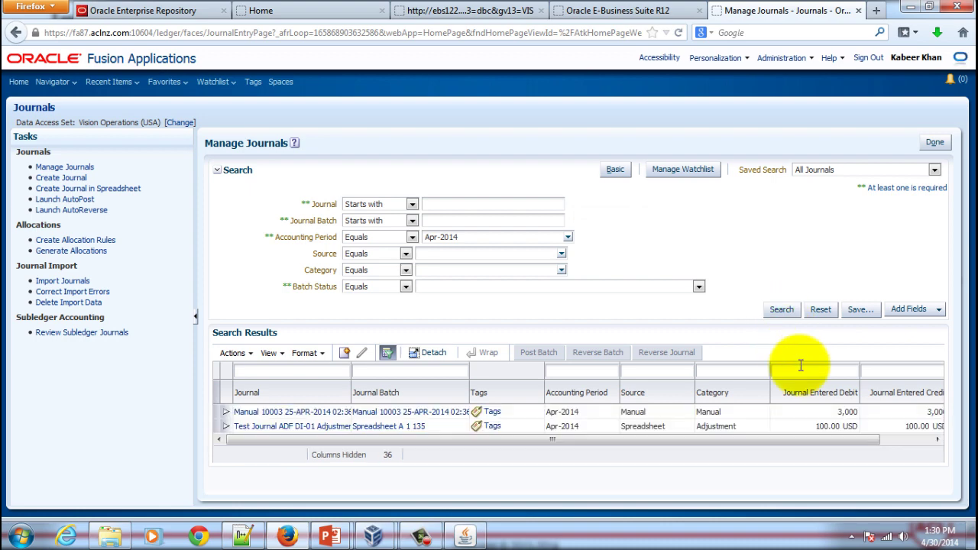
Step: Select the first result and scroll the results table sideways to review batches and amounts
{"action": "left_click", "coordinate": [411, 417]}
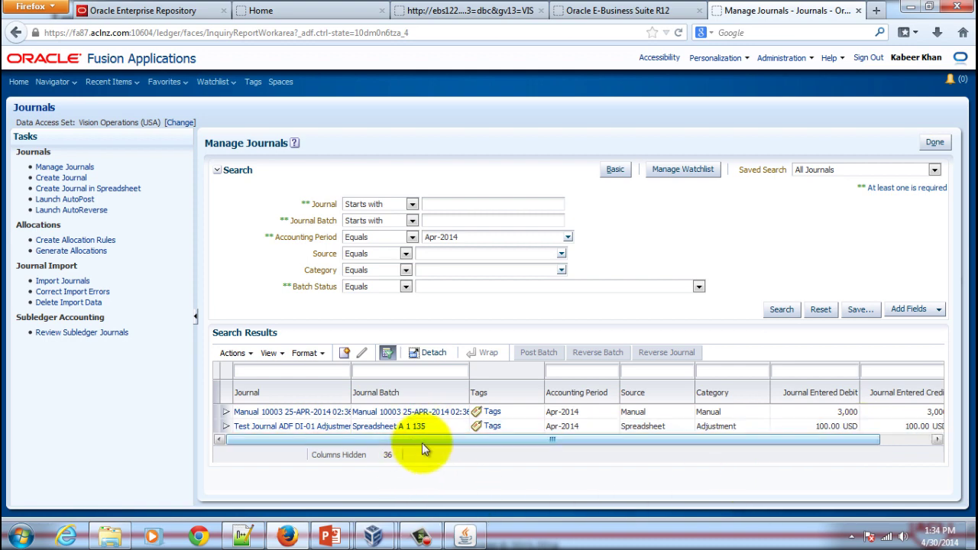
{"action": "left_click_drag", "start_coordinate": [410, 441], "coordinate": [337, 449]}
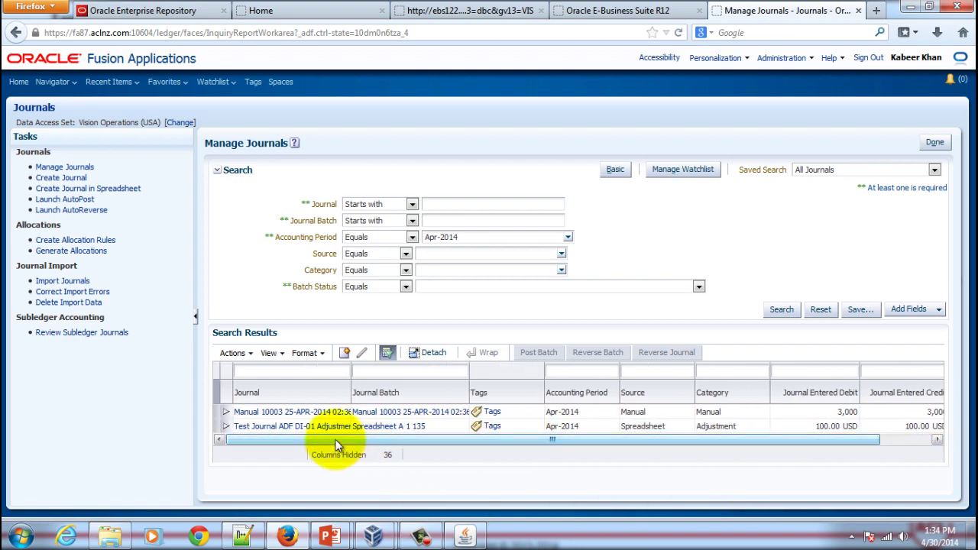
{"action": "left_click_drag", "start_coordinate": [843, 442], "coordinate": [916, 443]}
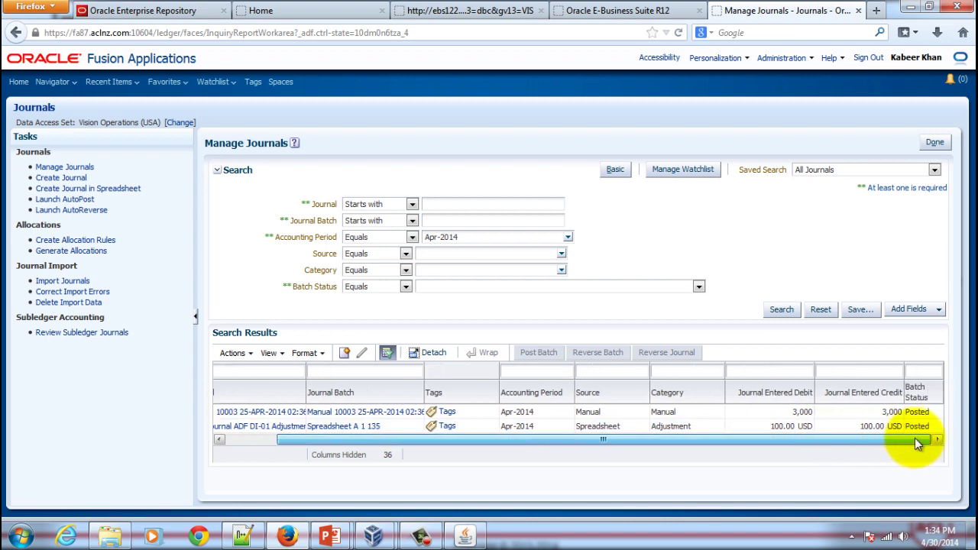
{"action": "left_click_drag", "start_coordinate": [915, 442], "coordinate": [826, 451]}
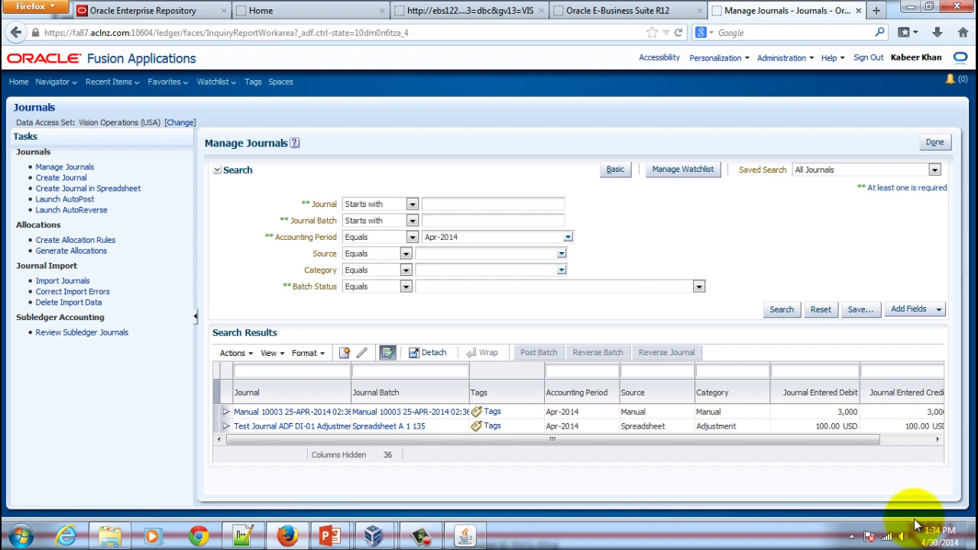
Step: Go to Inquire on Journal Lines in the Financial Reporting Center
{"action": "left_click", "coordinate": [75, 87]}
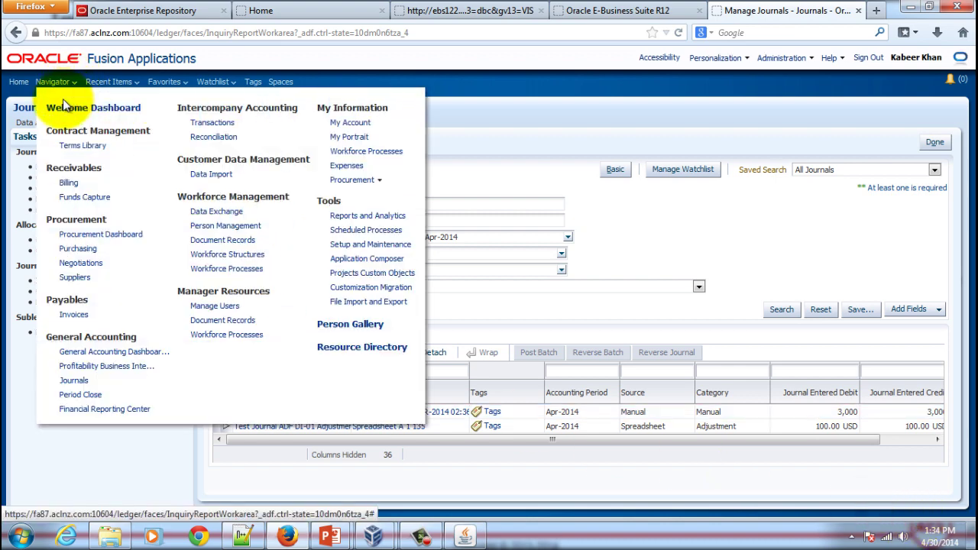
{"action": "left_click", "coordinate": [117, 409]}
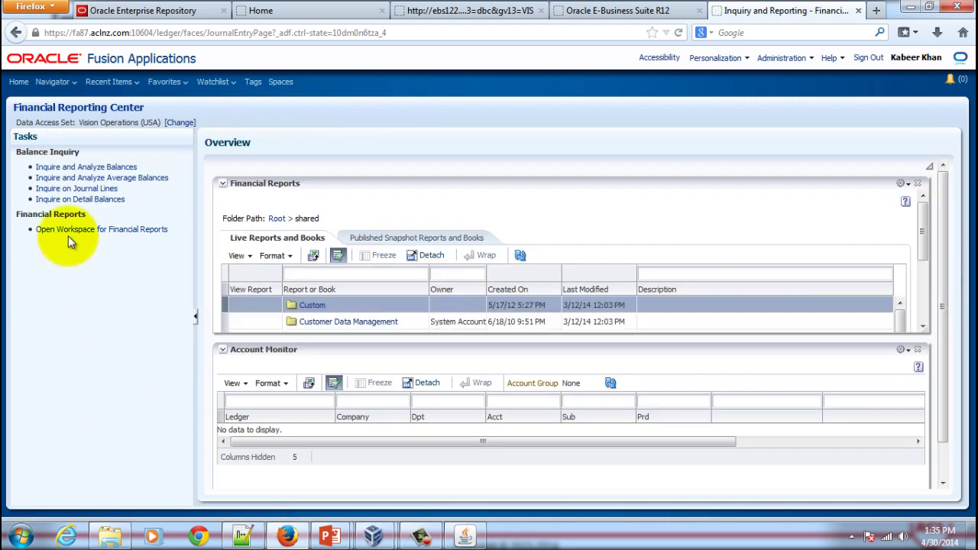
{"action": "left_click", "coordinate": [74, 189]}
Step: Search journal lines for ledger Vision Operations (USA), balancing segment 02 and account 1110 Cash
{"action": "left_click", "coordinate": [456, 204]}
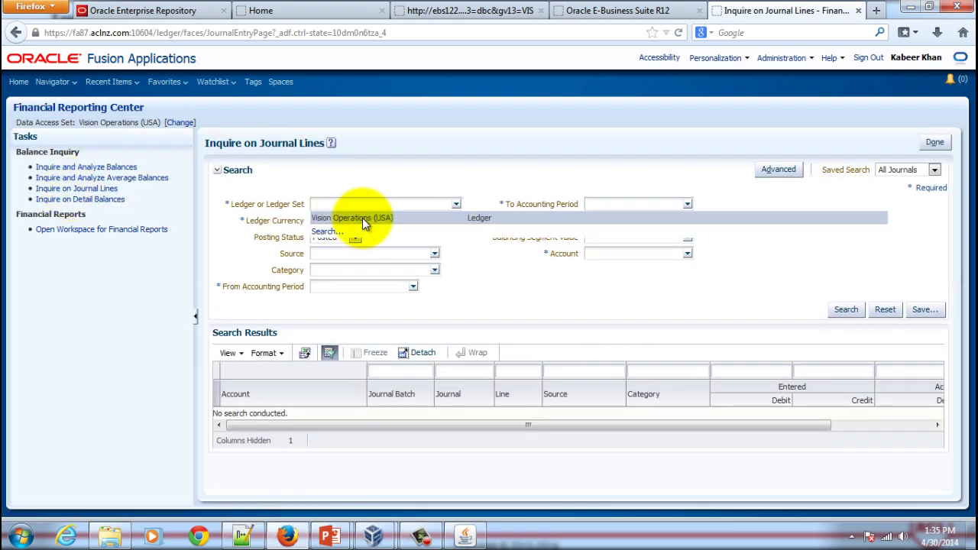
{"action": "left_click", "coordinate": [362, 218]}
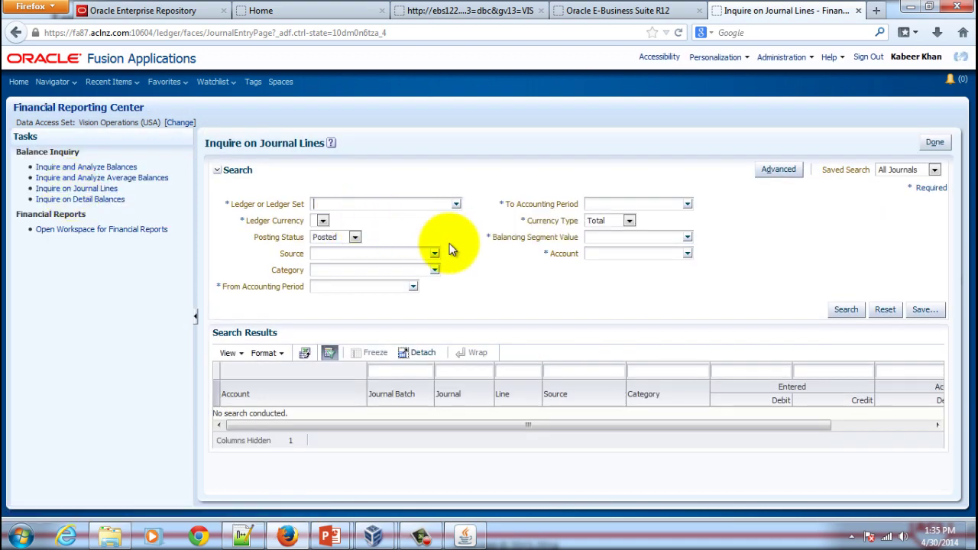
{"action": "left_click", "coordinate": [688, 239]}
{"action": "left_click", "coordinate": [676, 277]}
{"action": "type", "text": "02"}
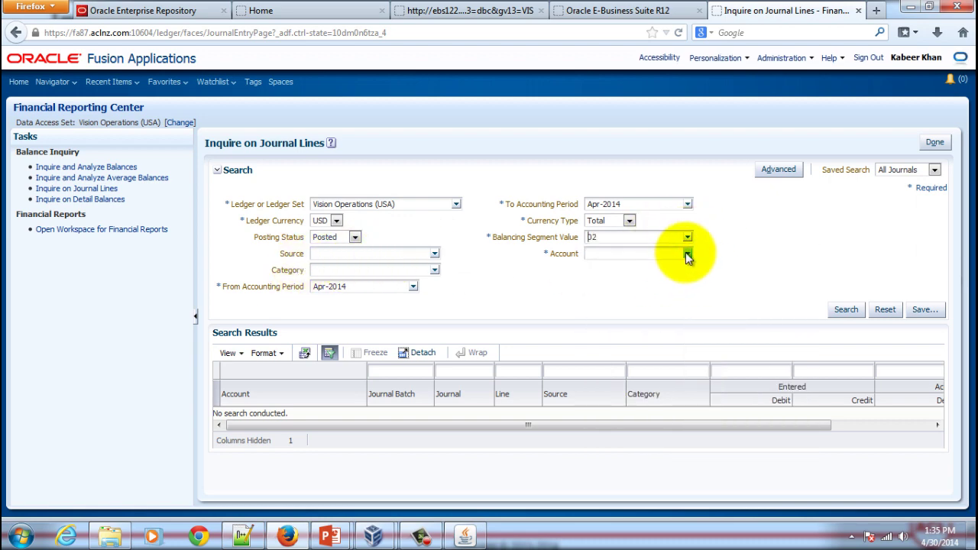
{"action": "left_click", "coordinate": [688, 254]}
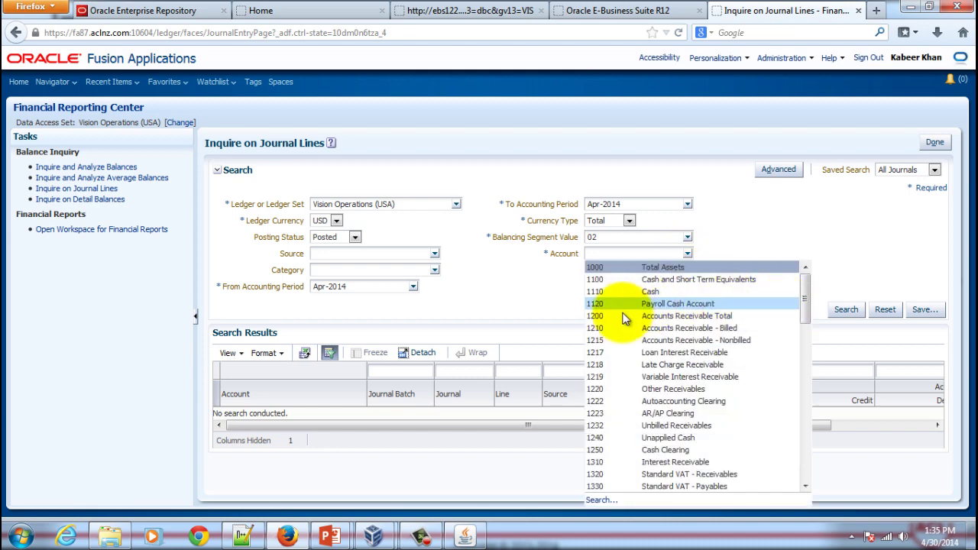
{"action": "left_click", "coordinate": [648, 294]}
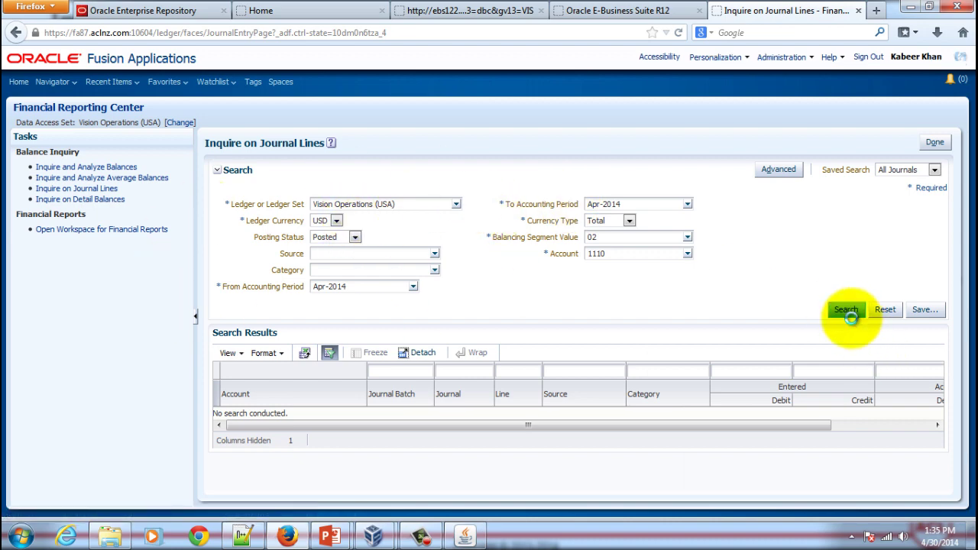
{"action": "left_click", "coordinate": [846, 309]}
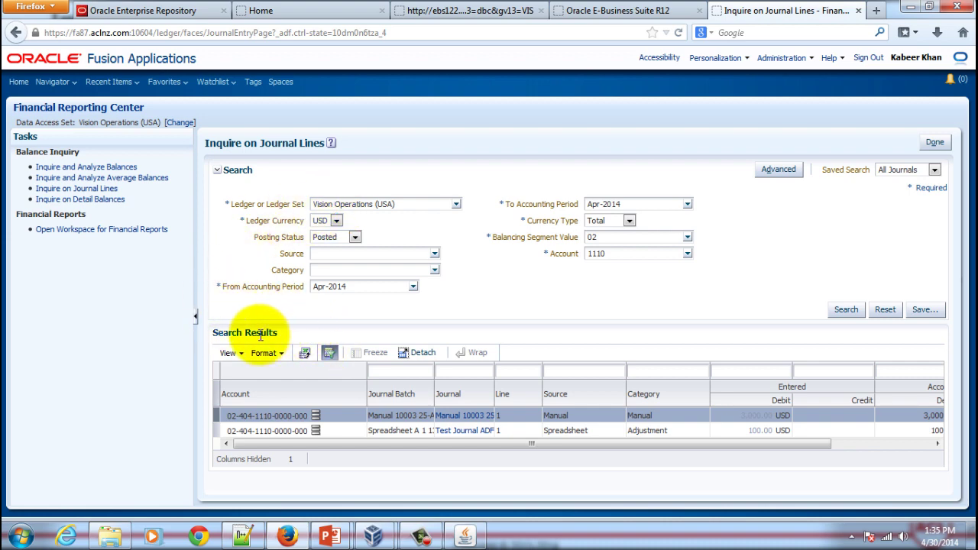
Step: Export the journal line results to JournalDetails.xls and open the downloaded JournalDetails(1).xls
{"action": "left_click", "coordinate": [304, 356]}
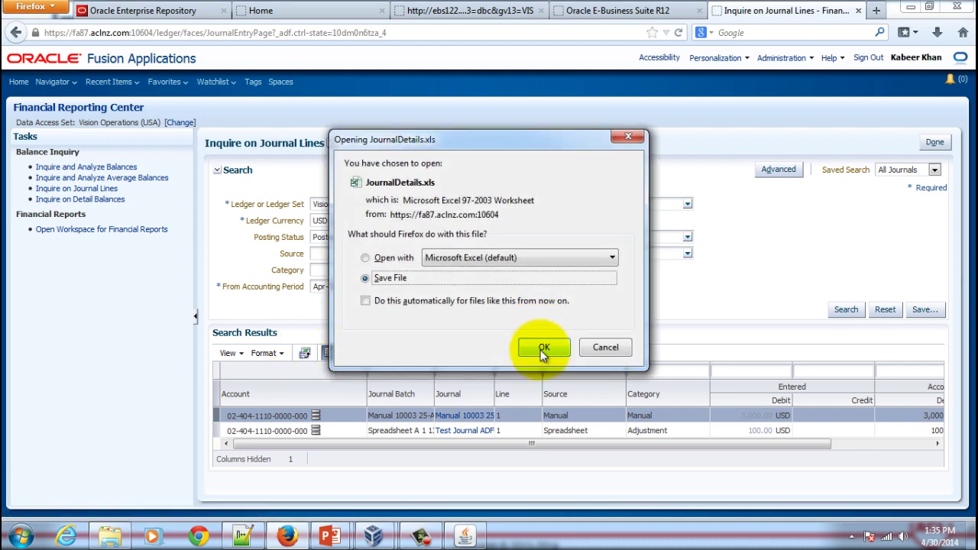
{"action": "left_click", "coordinate": [542, 349]}
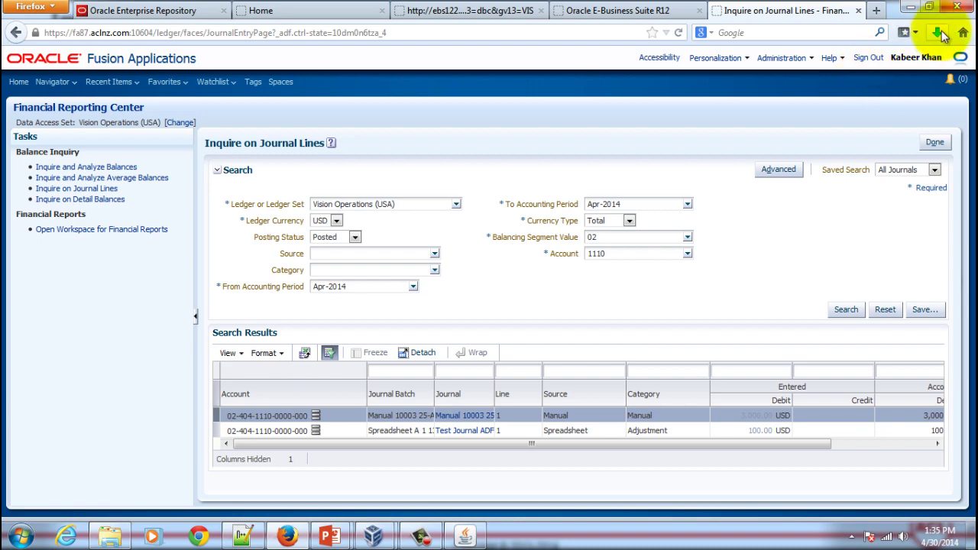
{"action": "left_click", "coordinate": [939, 33]}
{"action": "left_click", "coordinate": [787, 90]}
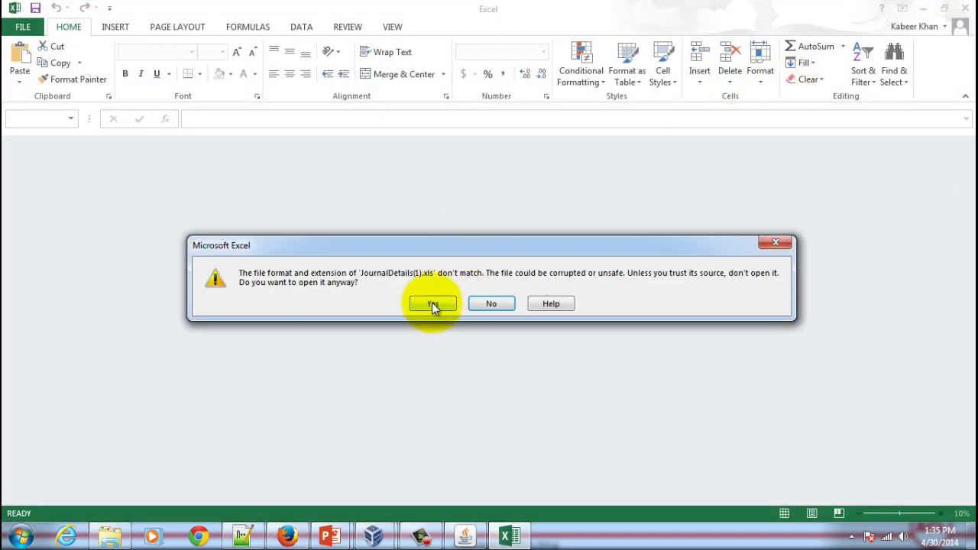
Step: Accept Excel's format-mismatch warning to open JournalDetails(1).xls with its two journal lines
{"action": "left_click", "coordinate": [431, 304]}
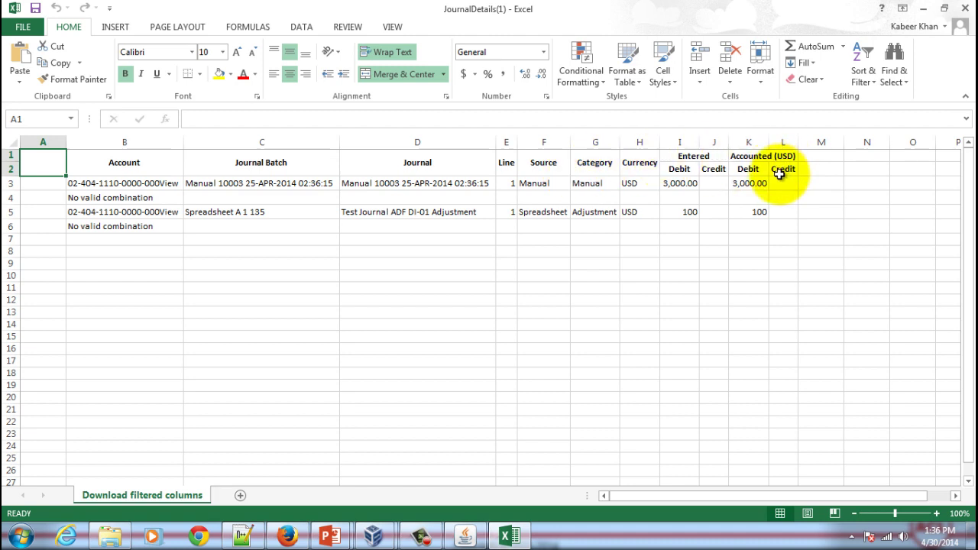
Step: Switch to Oracle Applications and close the Journals and Enter Journals windows
{"action": "left_click", "coordinate": [467, 537]}
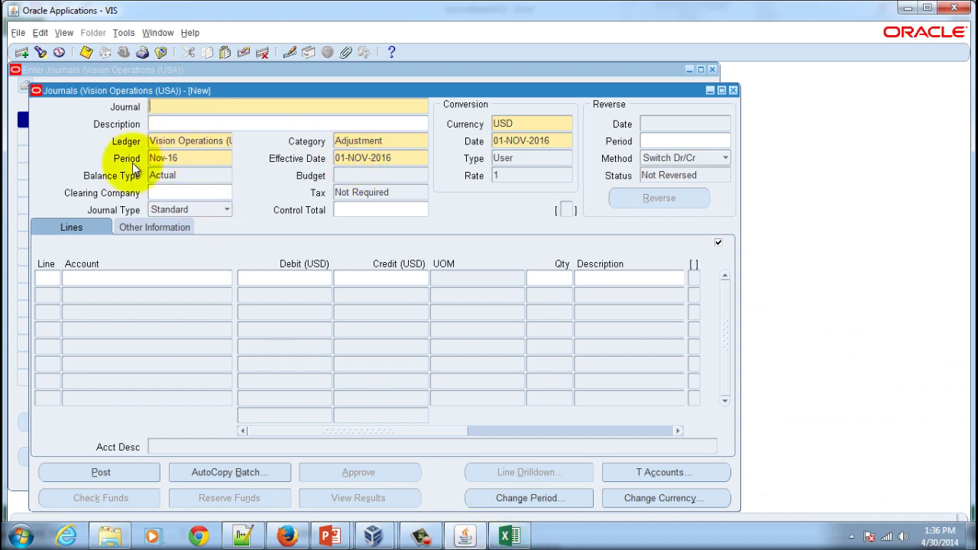
{"action": "left_click", "coordinate": [732, 91]}
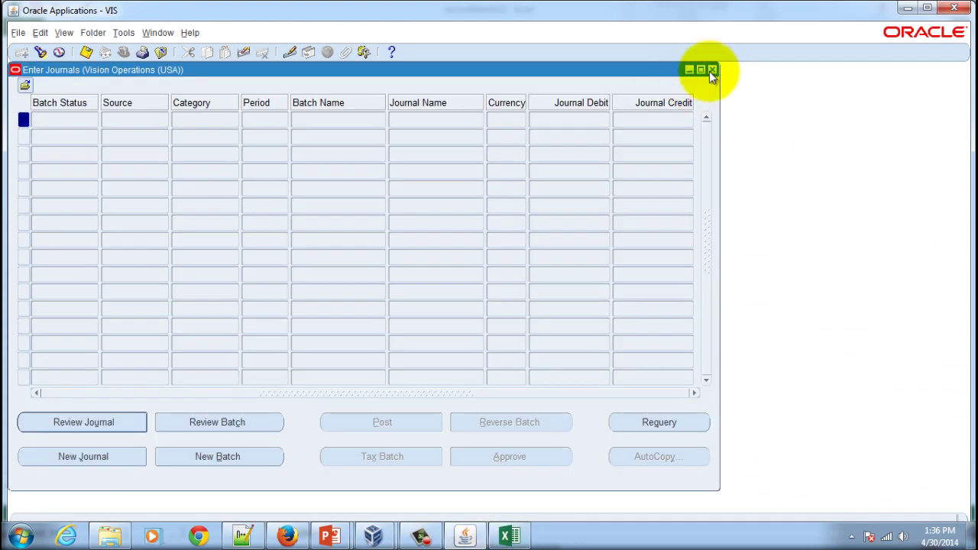
{"action": "left_click", "coordinate": [711, 69]}
Step: Open Journal Entry Inquiry from the Navigator's Inquiry functions, with focus in the Batch field
{"action": "double_click", "coordinate": [91, 153]}
{"action": "left_click", "coordinate": [156, 166]}
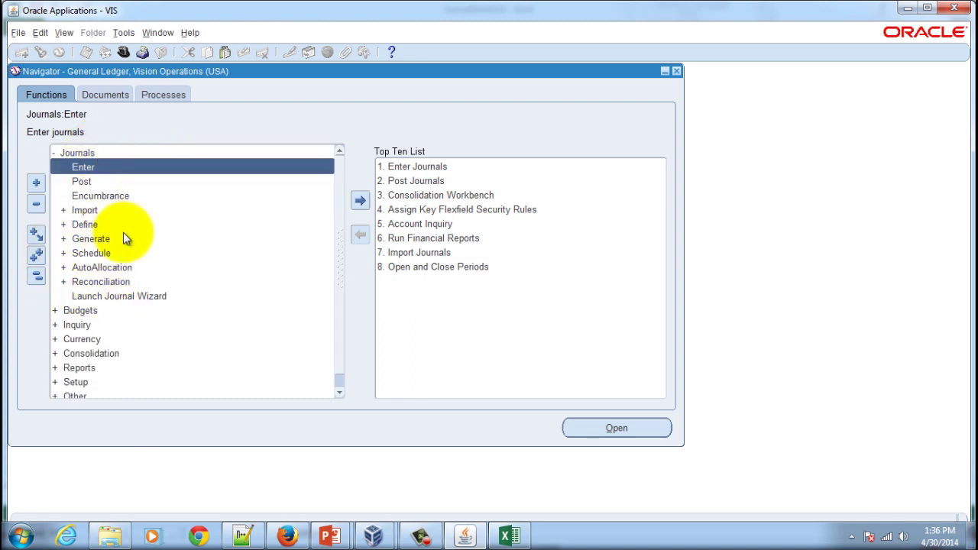
{"action": "double_click", "coordinate": [84, 325]}
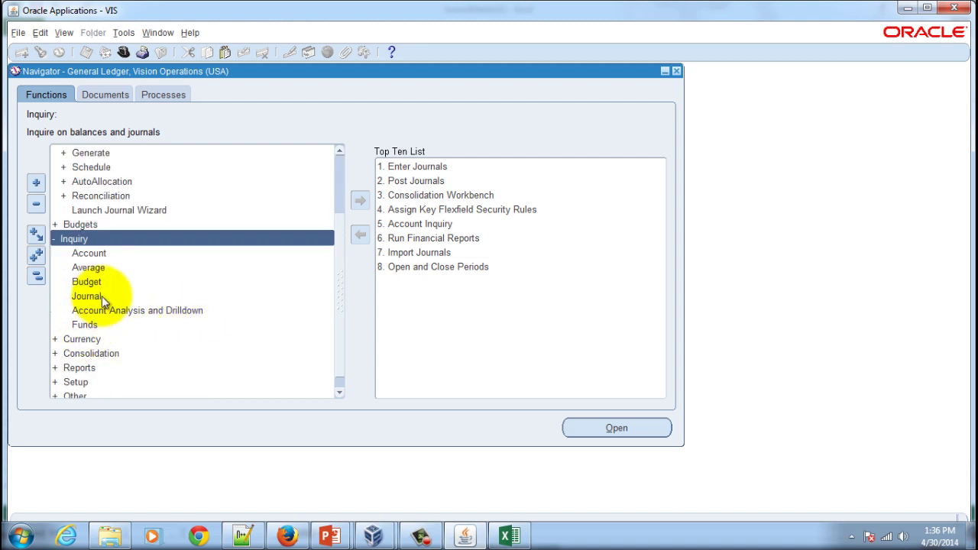
{"action": "left_click", "coordinate": [86, 296]}
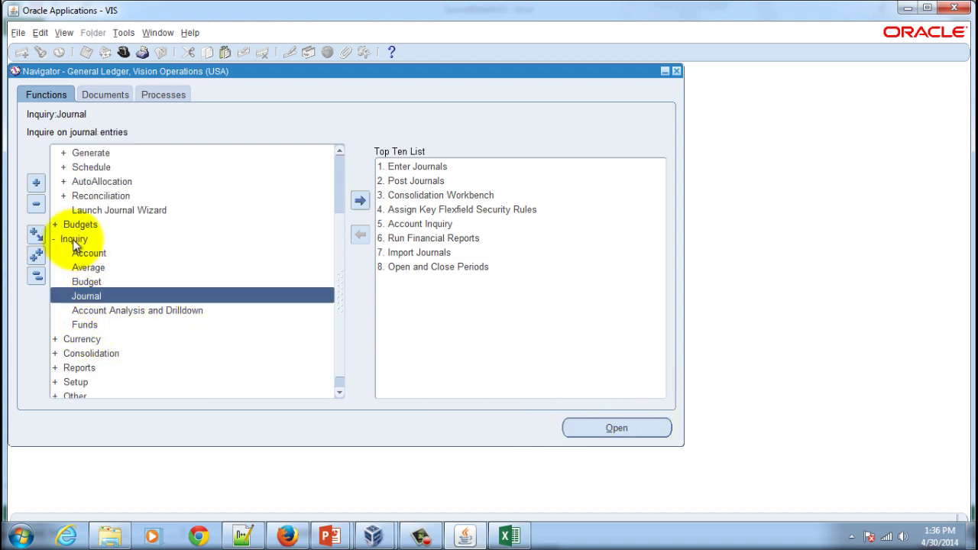
{"action": "left_click", "coordinate": [623, 428]}
{"action": "left_click", "coordinate": [392, 169]}
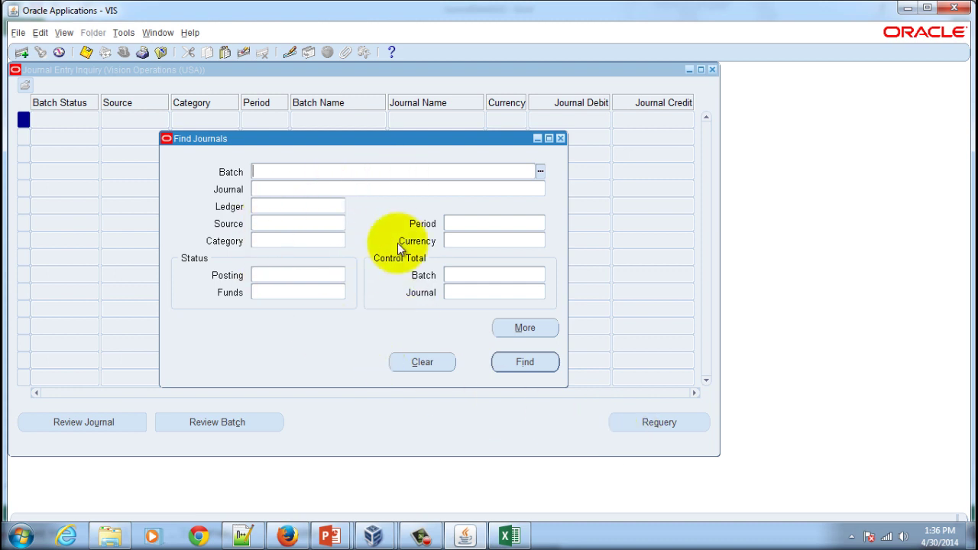
Step: Find all journals with no criteria and export every inquiry record via File > Export
{"action": "left_click", "coordinate": [515, 365]}
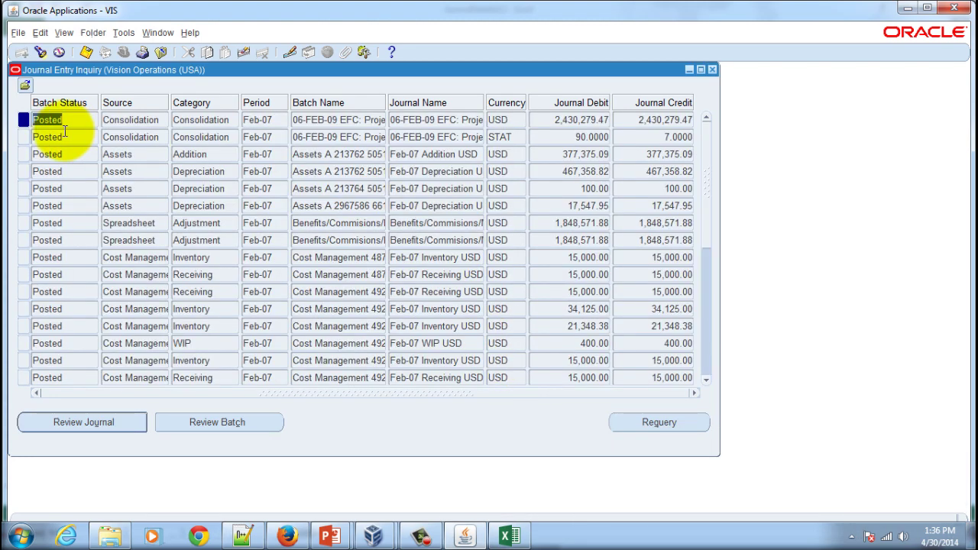
{"action": "left_click", "coordinate": [18, 34]}
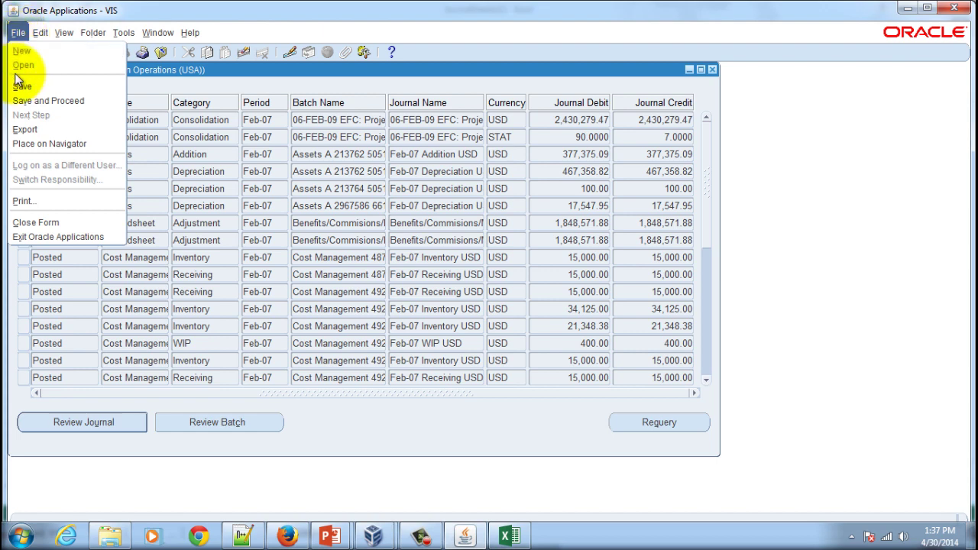
{"action": "left_click", "coordinate": [23, 129]}
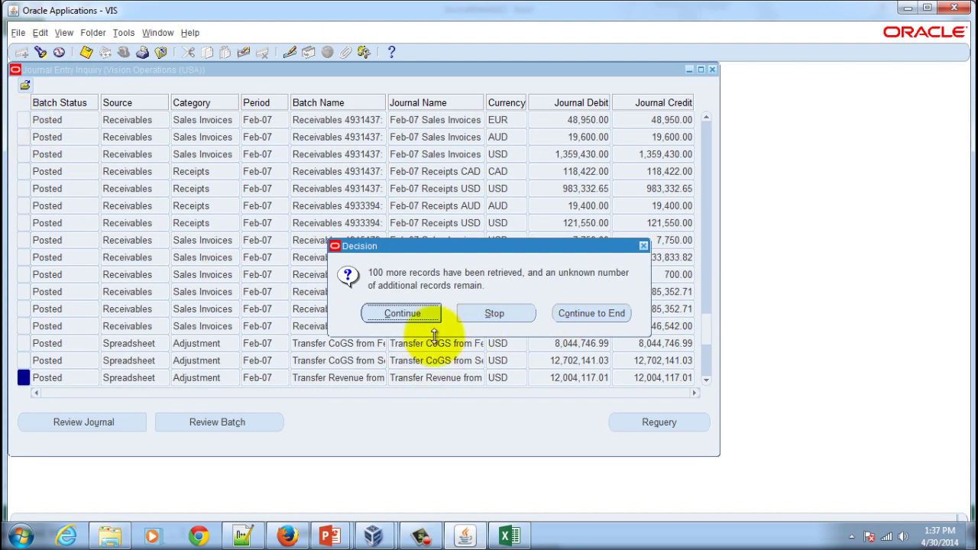
{"action": "left_click", "coordinate": [597, 327]}
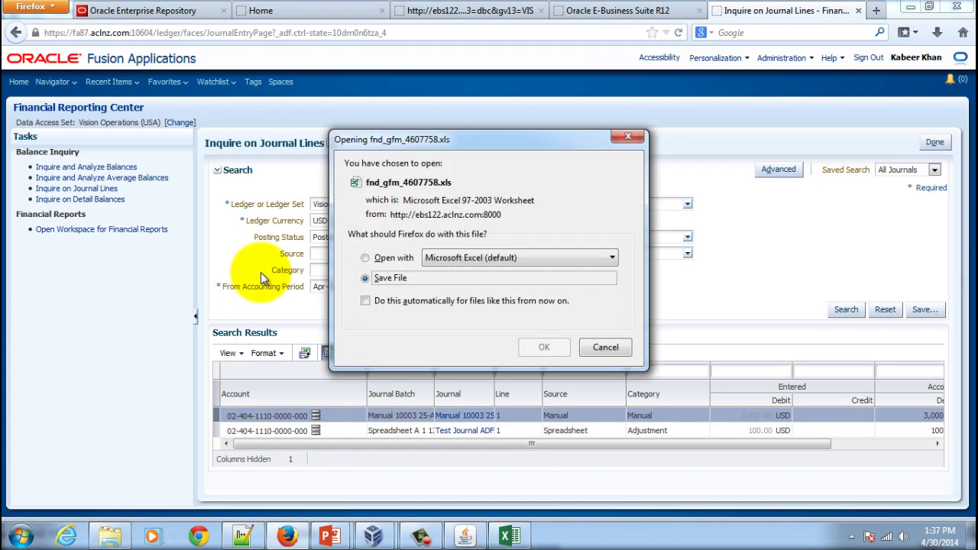
Step: Save fnd_gfm_4607758.xls and open it in Excel from the downloads list
{"action": "left_click", "coordinate": [542, 346]}
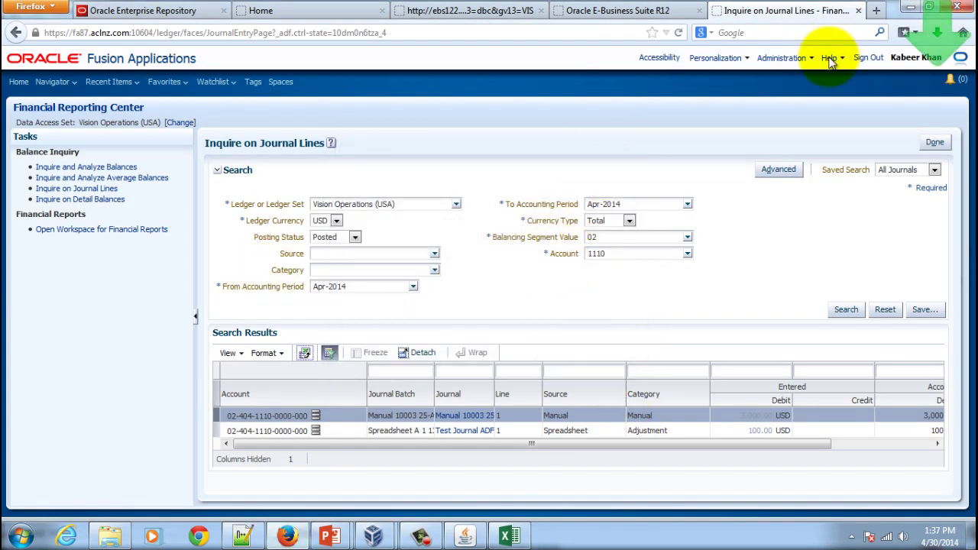
{"action": "left_click", "coordinate": [936, 32]}
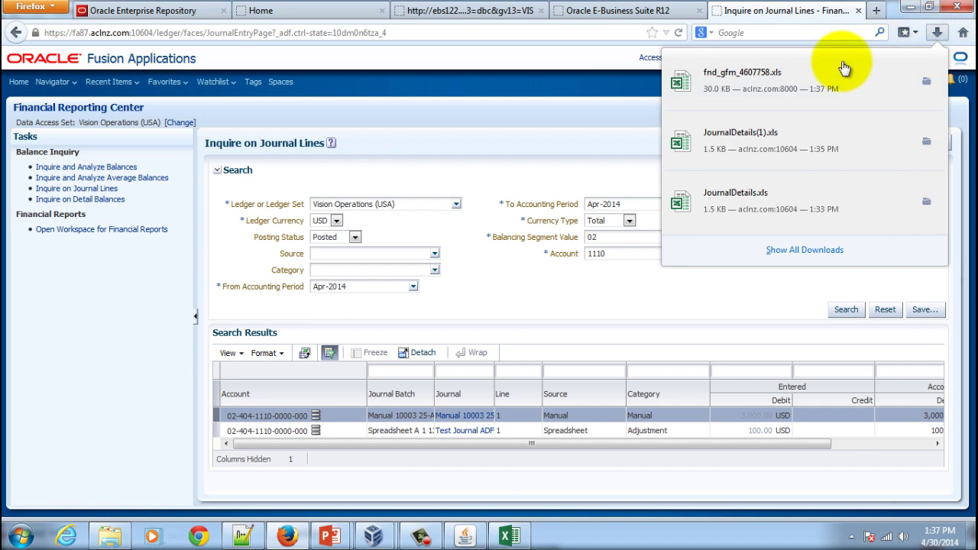
{"action": "left_click", "coordinate": [739, 84]}
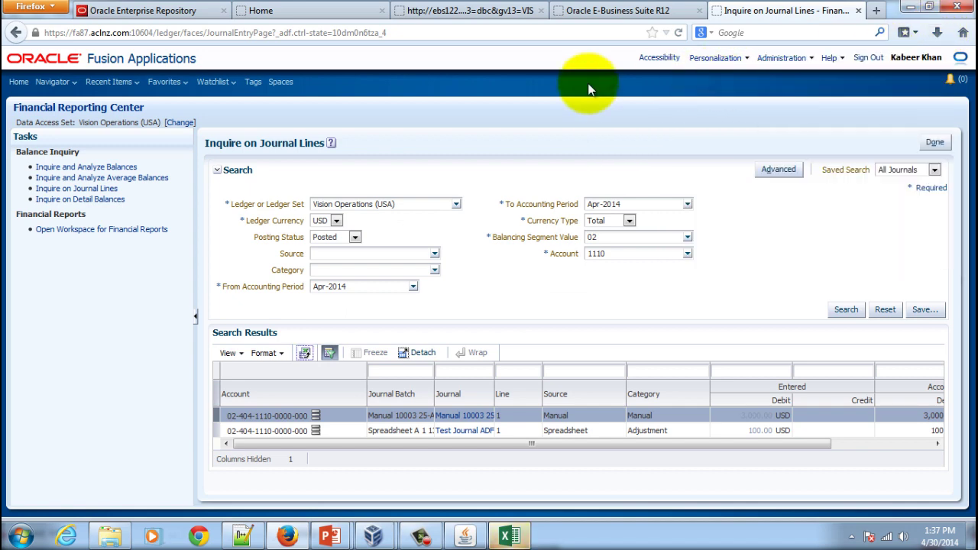
{"action": "left_click", "coordinate": [506, 534]}
Step: Open the export past the format warning and AutoFit columns I back through A
{"action": "left_click", "coordinate": [432, 304]}
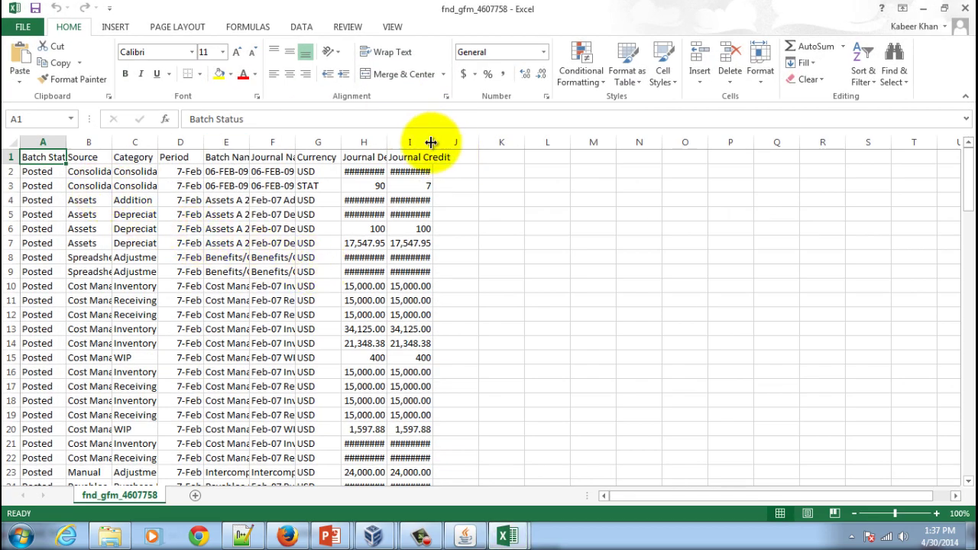
{"action": "double_click", "coordinate": [433, 142]}
{"action": "double_click", "coordinate": [387, 143]}
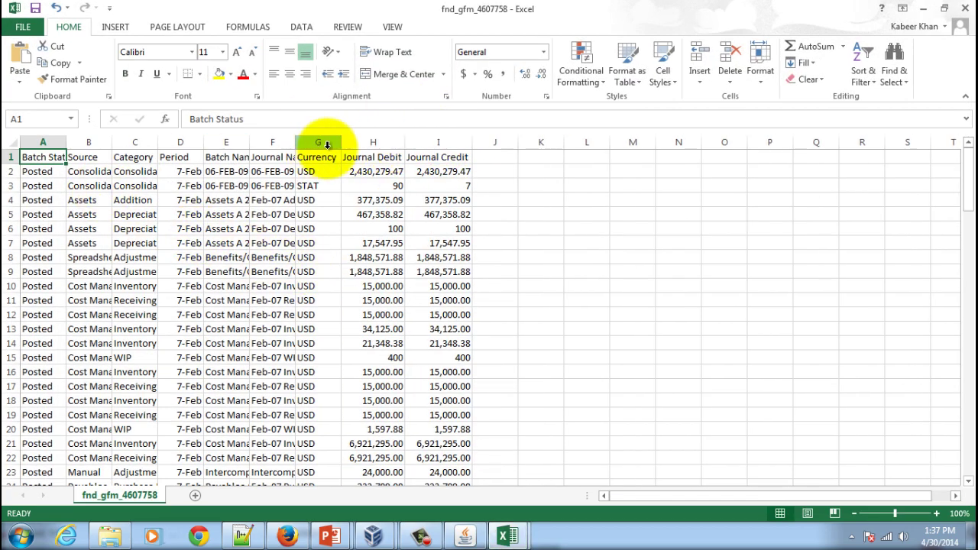
{"action": "double_click", "coordinate": [295, 142]}
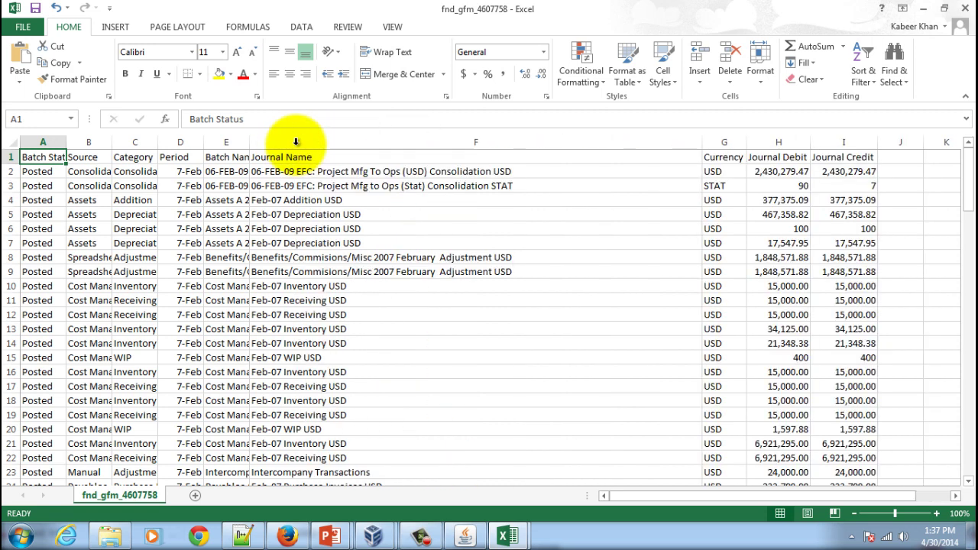
{"action": "double_click", "coordinate": [250, 142]}
{"action": "double_click", "coordinate": [203, 142]}
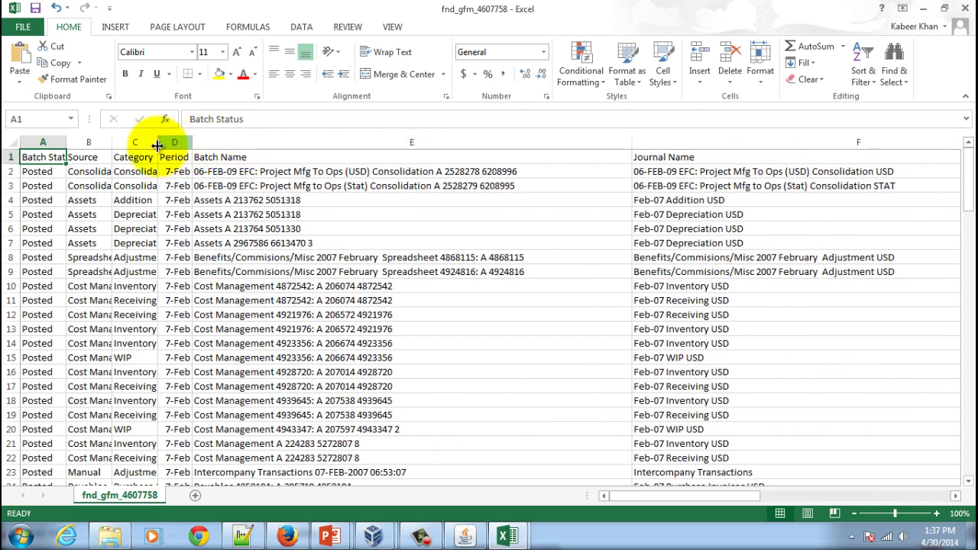
{"action": "double_click", "coordinate": [158, 142]}
{"action": "double_click", "coordinate": [115, 142]}
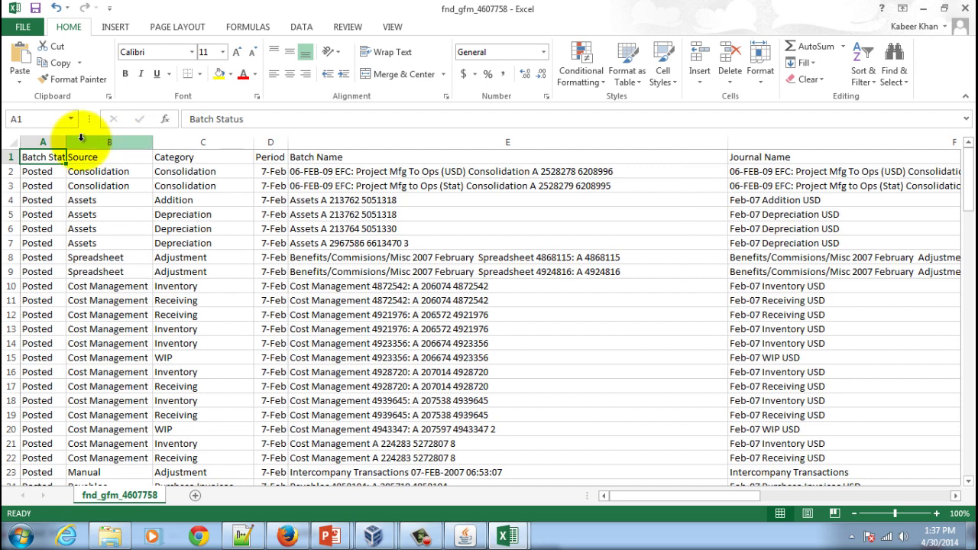
{"action": "double_click", "coordinate": [67, 142]}
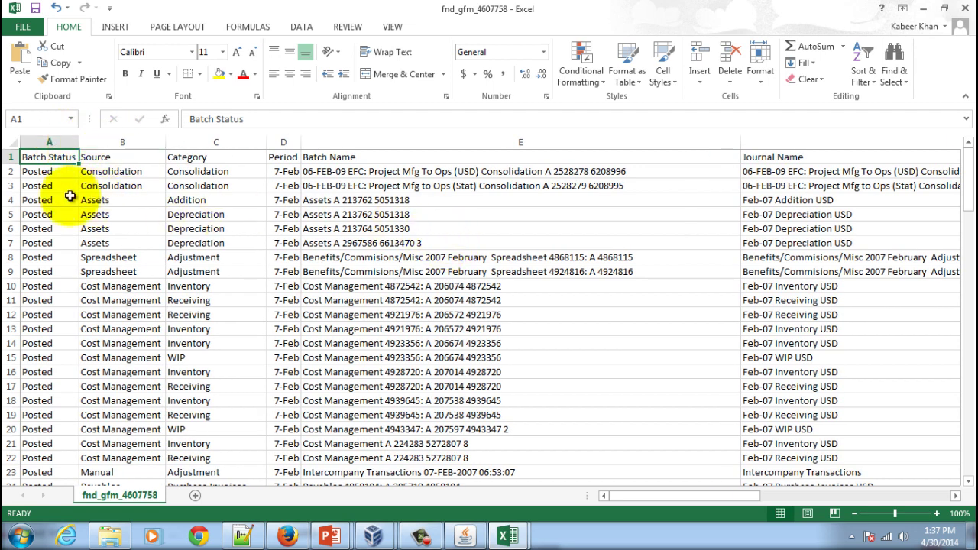
Step: Bring the JournalDetails(1) workbook to the front
{"action": "mouse_move", "coordinate": [504, 531]}
{"action": "mouse_move", "coordinate": [420, 457]}
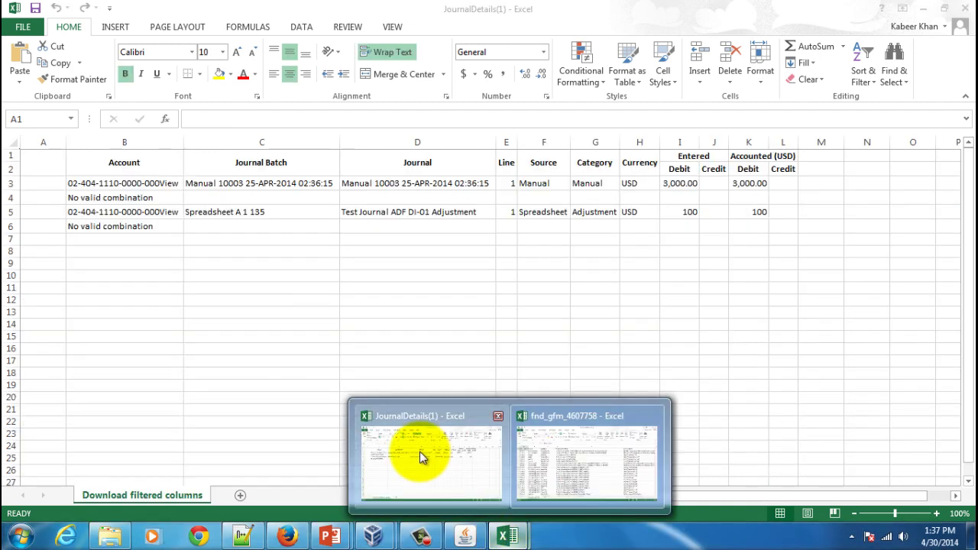
{"action": "left_click", "coordinate": [419, 451]}
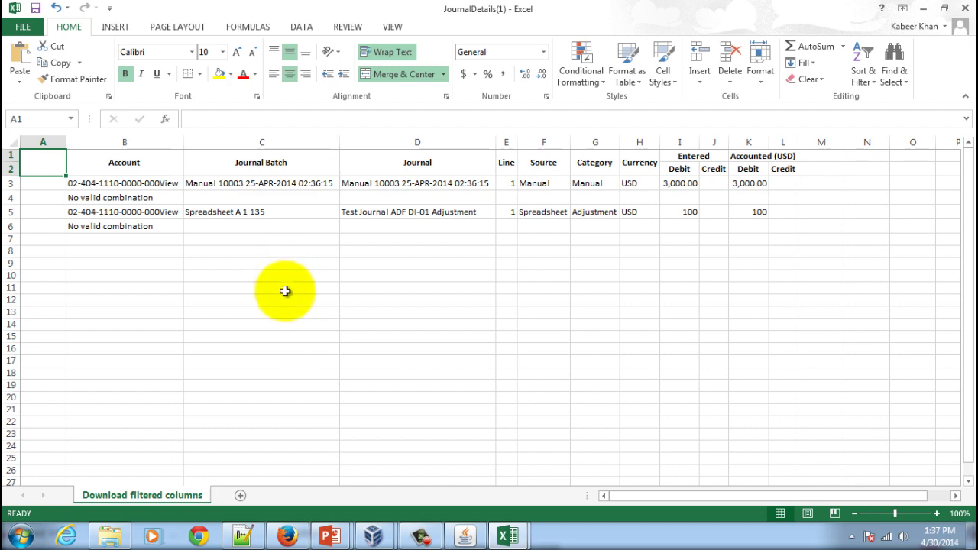
Step: Return to the PowerPoint slide show on the Introducing Oracle Fusion Applications…contd slide
{"action": "mouse_move", "coordinate": [337, 542]}
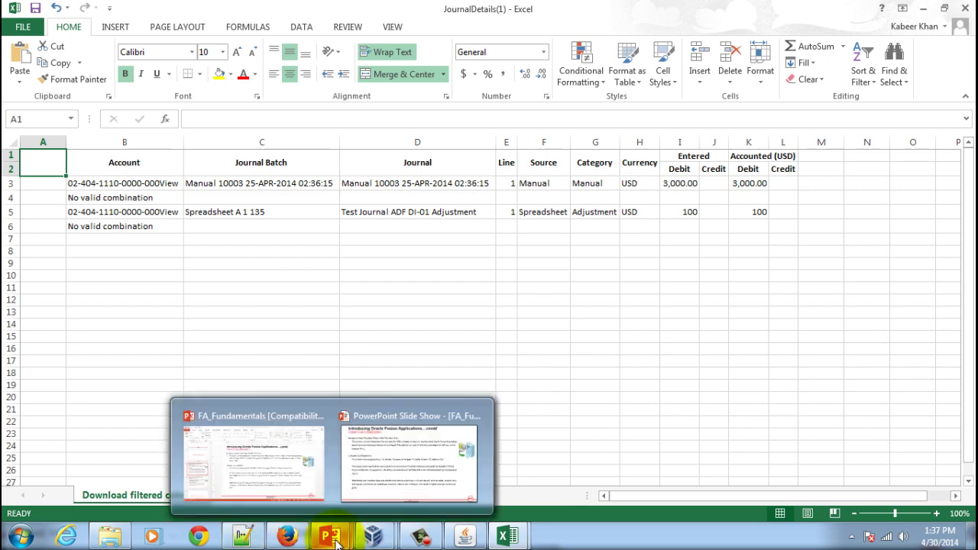
{"action": "mouse_move", "coordinate": [385, 468]}
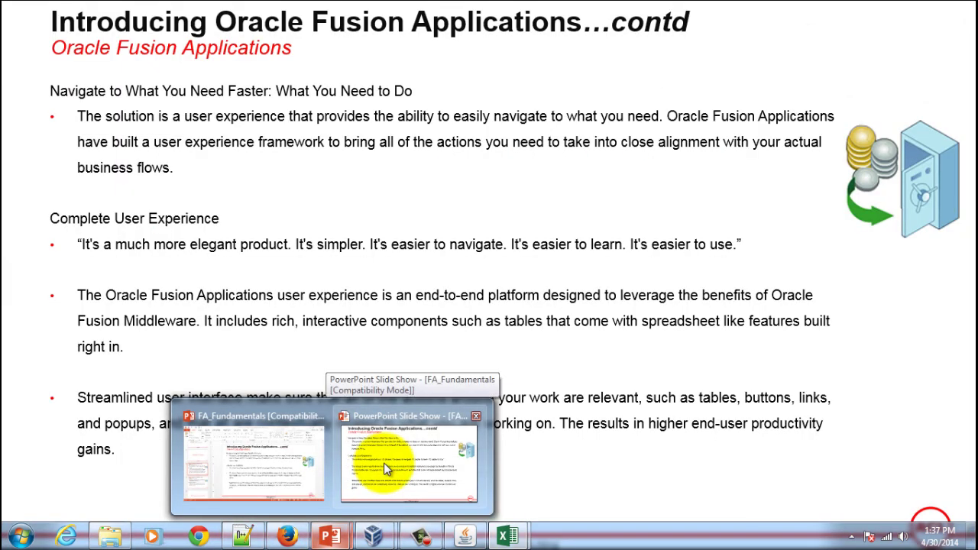
{"action": "left_click", "coordinate": [386, 469]}
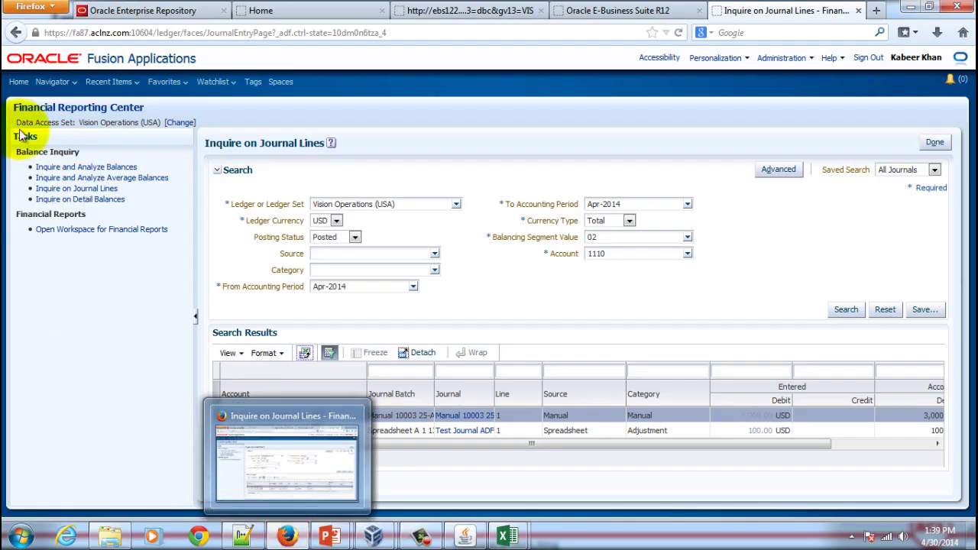
Step: Open the Welcome dashboard and begin an Activity Stream post shared with Everyone
{"action": "left_click", "coordinate": [76, 87]}
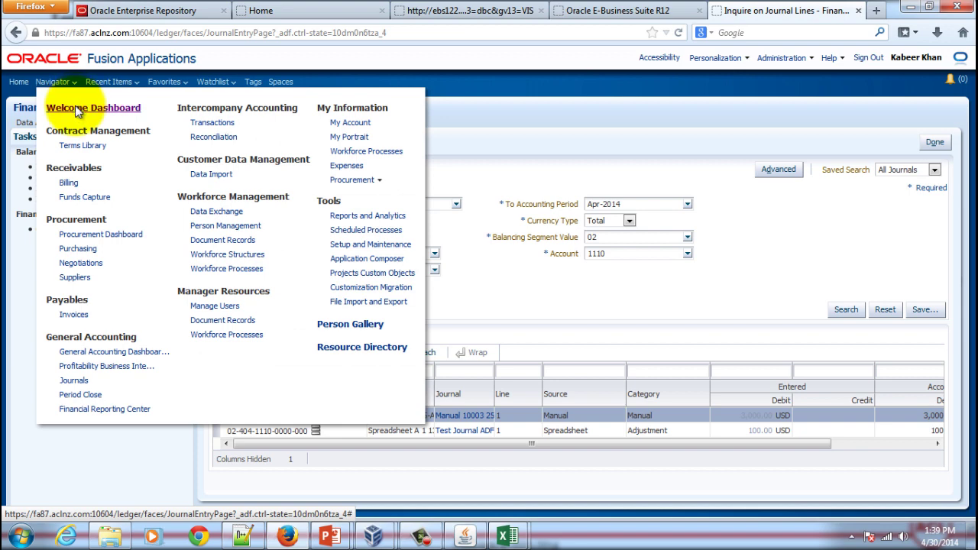
{"action": "left_click", "coordinate": [75, 107]}
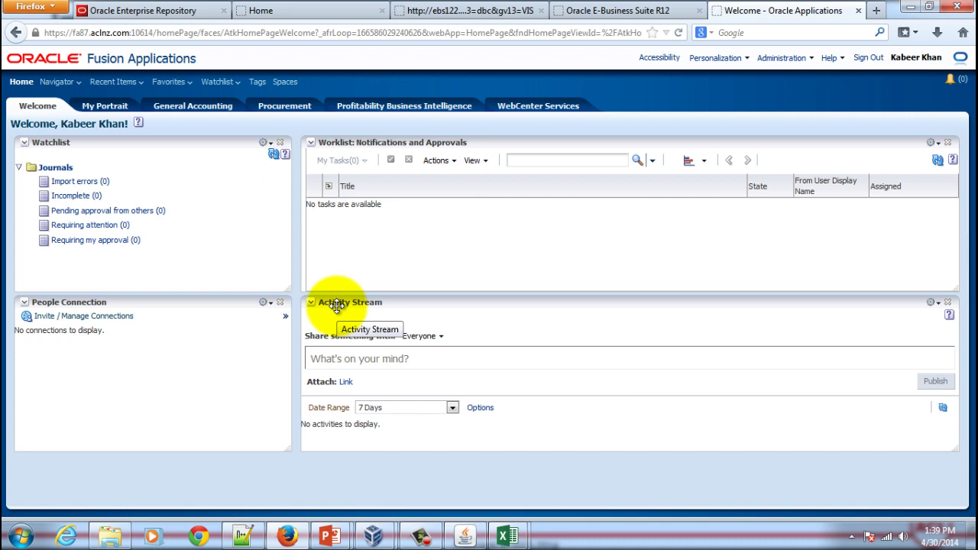
{"action": "left_click", "coordinate": [359, 359]}
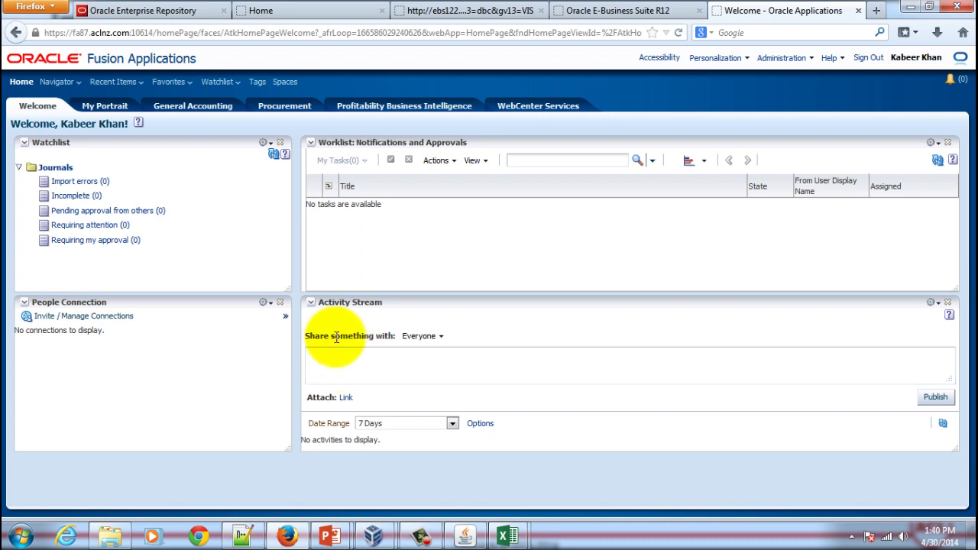
{"action": "left_click", "coordinate": [428, 336]}
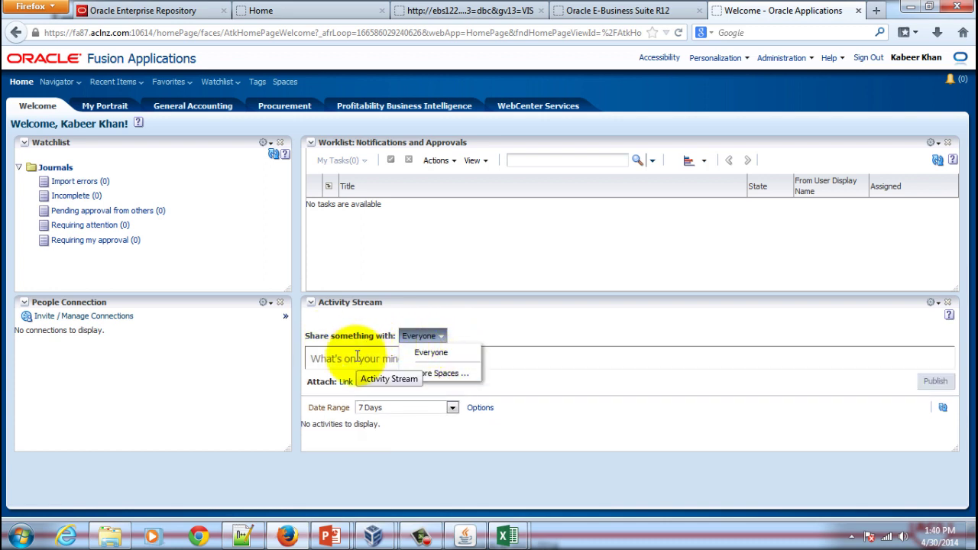
{"action": "left_click", "coordinate": [357, 356]}
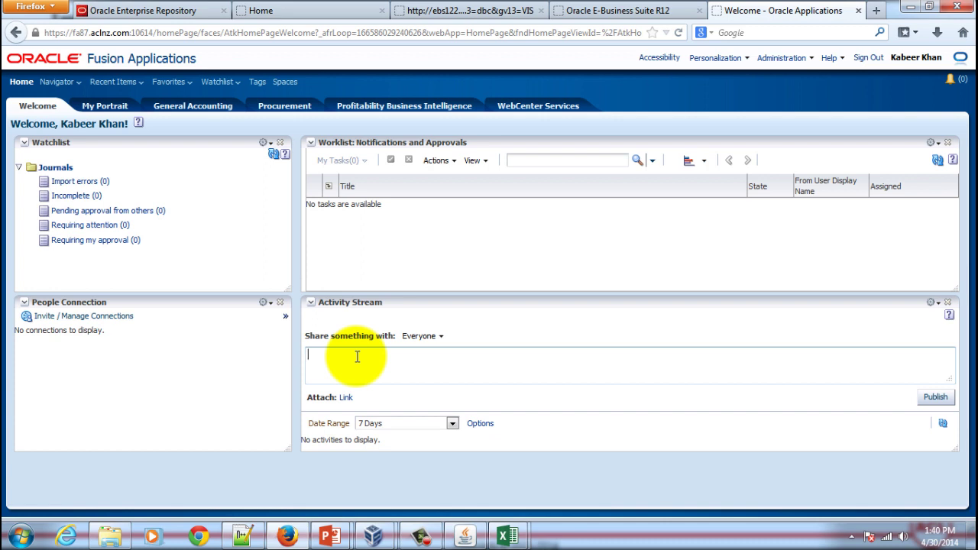
Step: Display the Activity Stream Services preferences from Personalization's Set Preferences page
{"action": "left_click", "coordinate": [747, 61]}
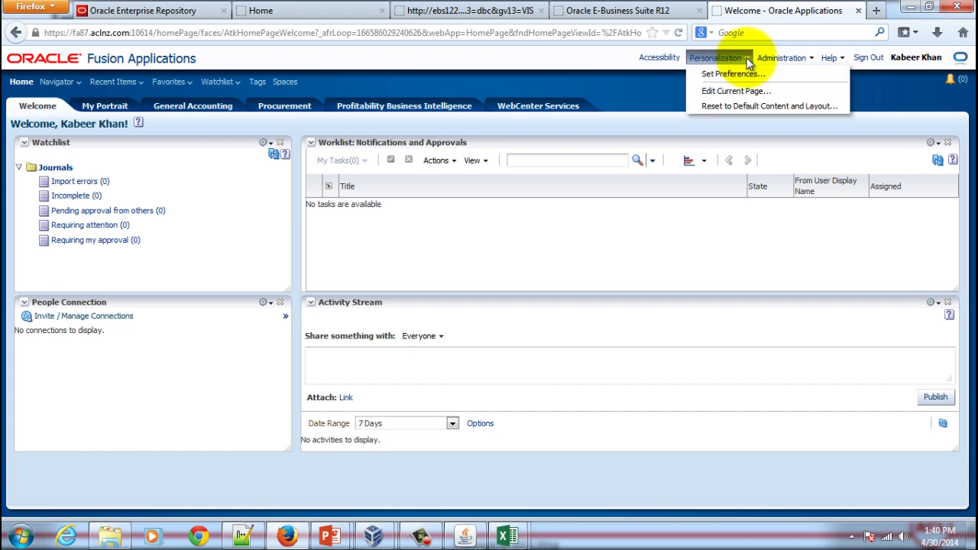
{"action": "left_click", "coordinate": [745, 74]}
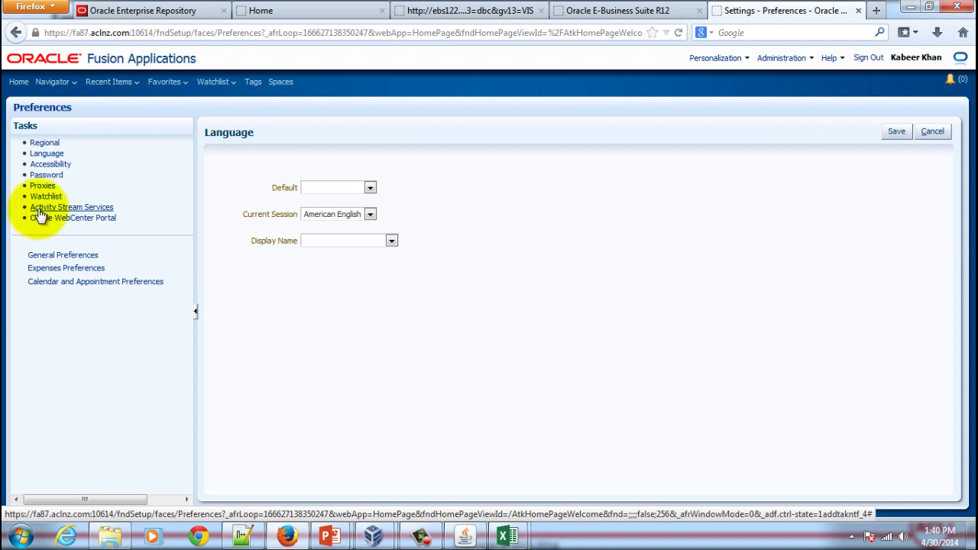
{"action": "left_click", "coordinate": [39, 211]}
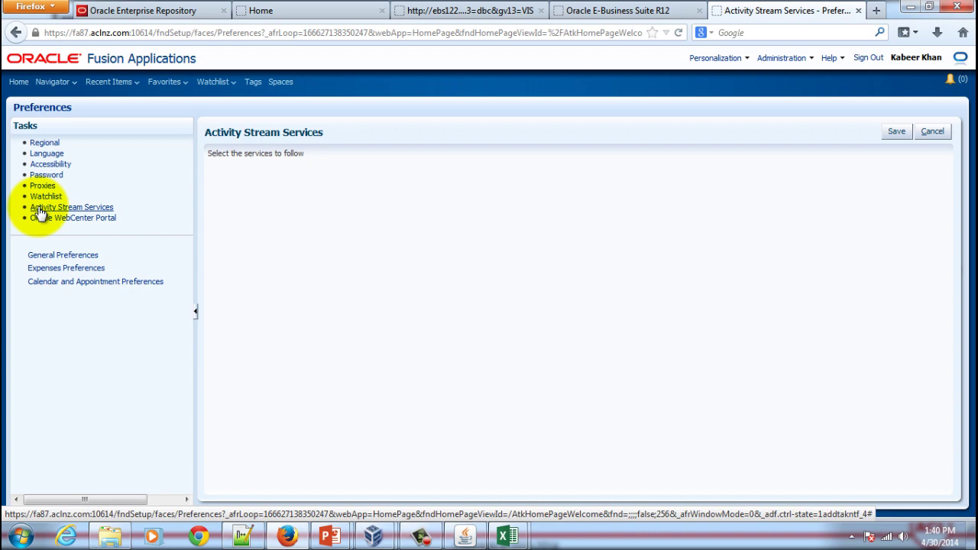
{"action": "mouse_move", "coordinate": [329, 536]}
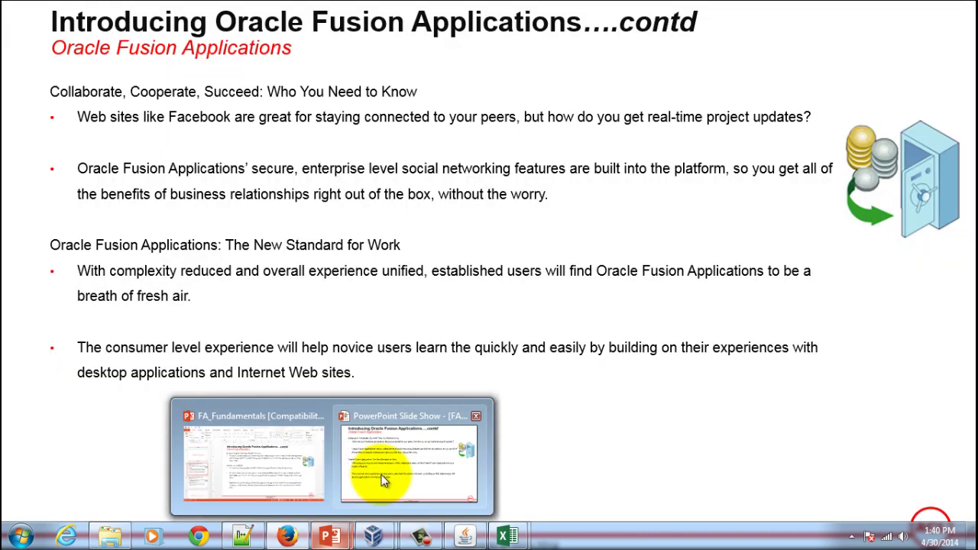